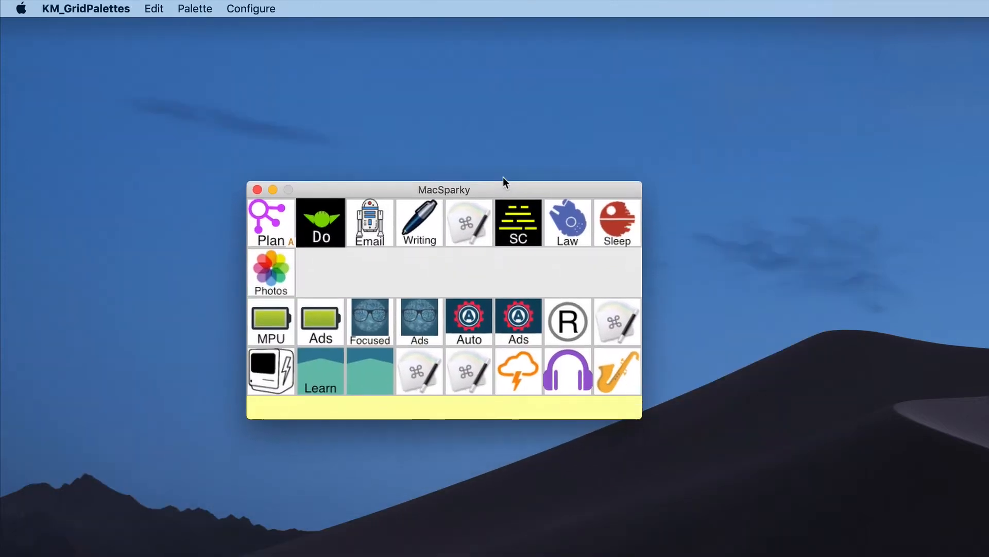
Step: Create a new palette named "Audio Controller"
drag(503, 177, 511, 134)
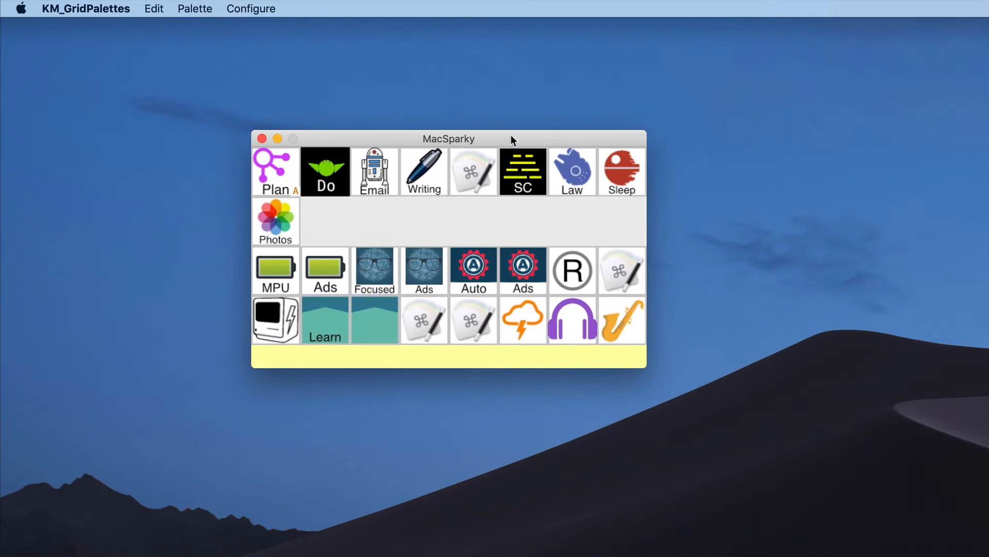
drag(507, 136, 456, 132)
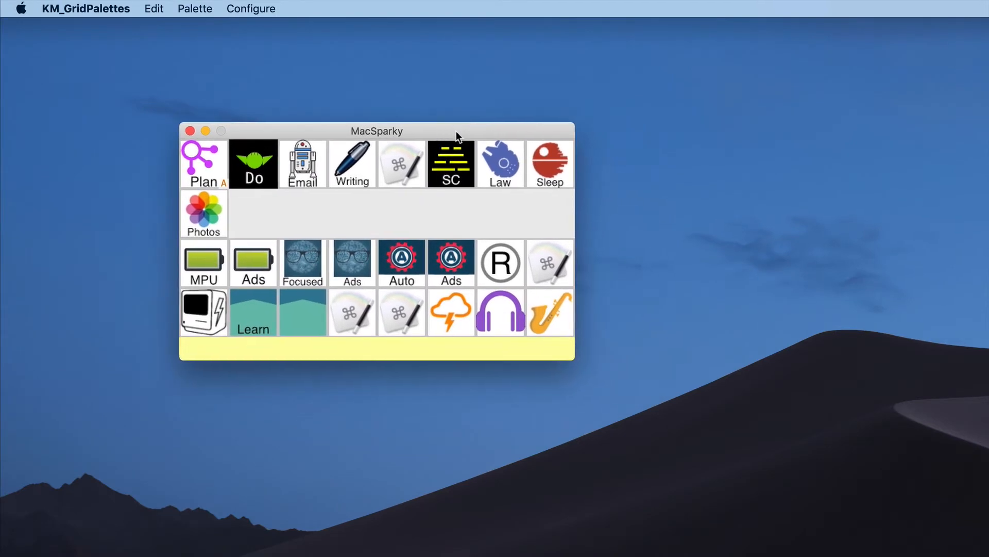
click(269, 10)
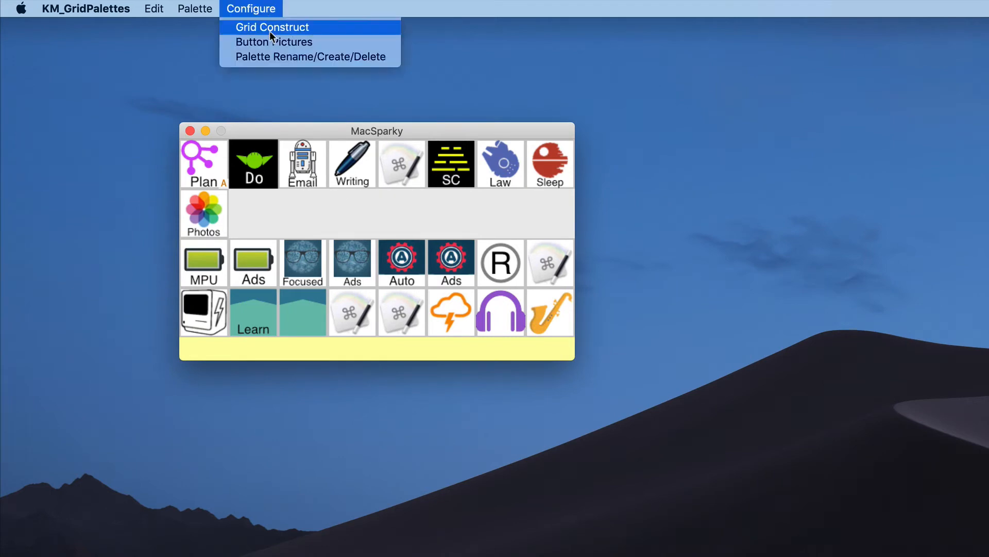
click(267, 60)
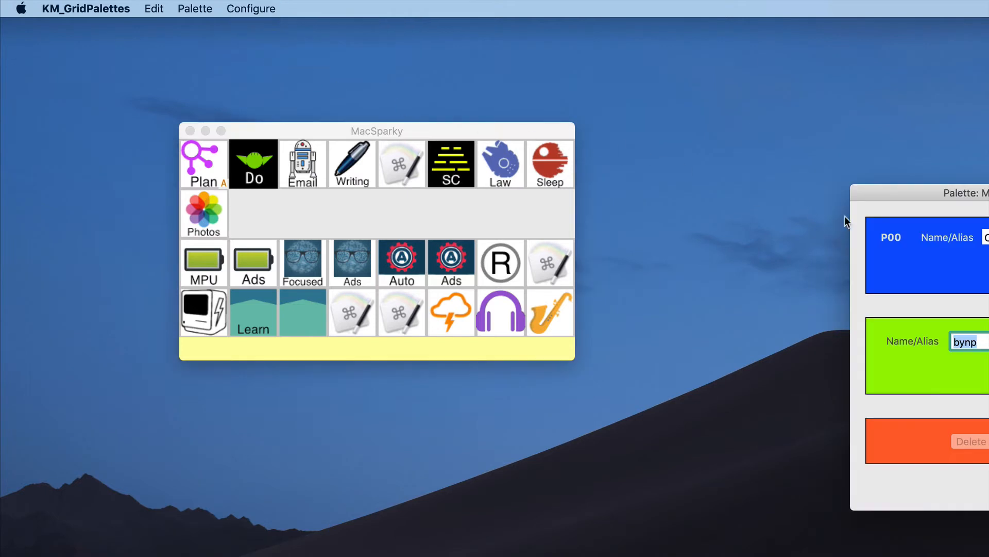
drag(878, 191, 629, 110)
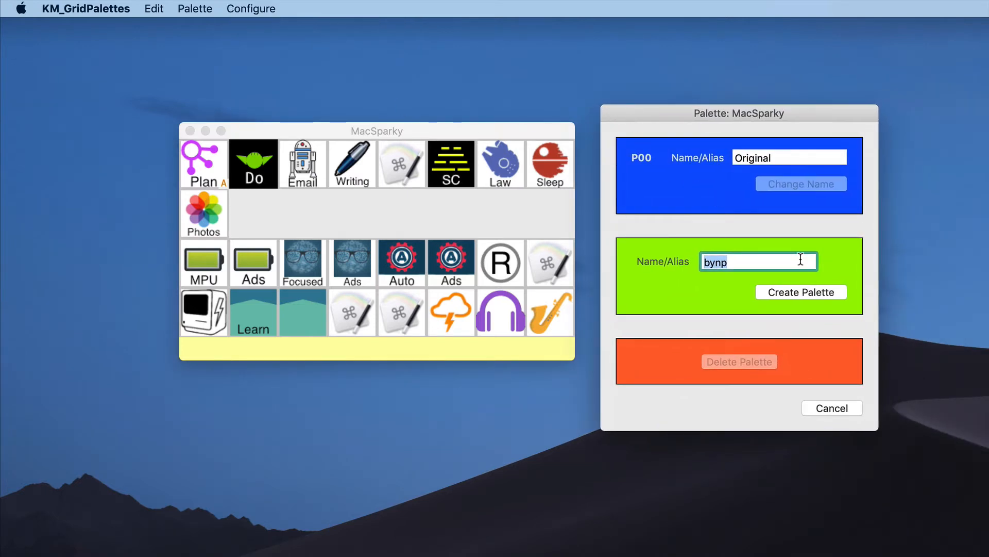
click(757, 262)
drag(757, 262, 680, 256)
text(A)
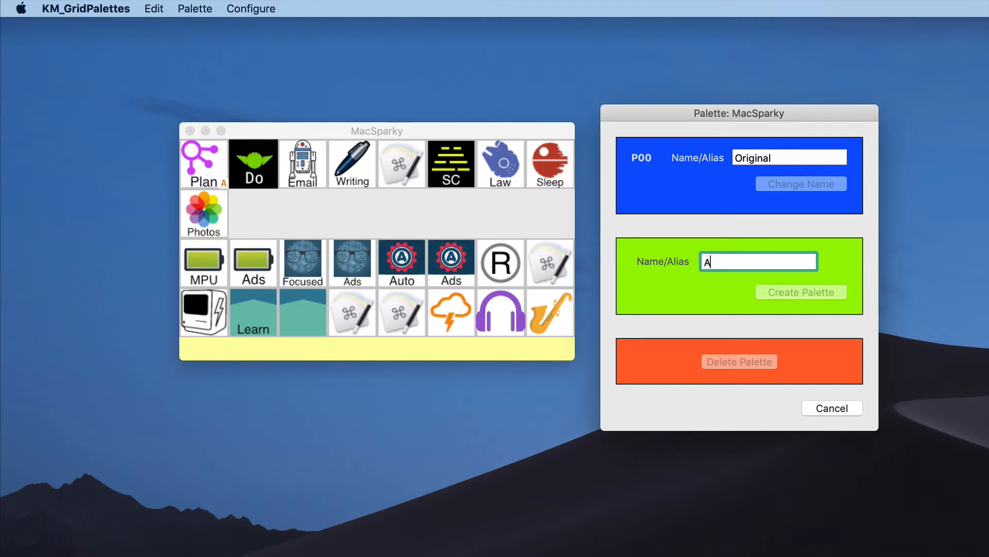
text(udio COntroller)
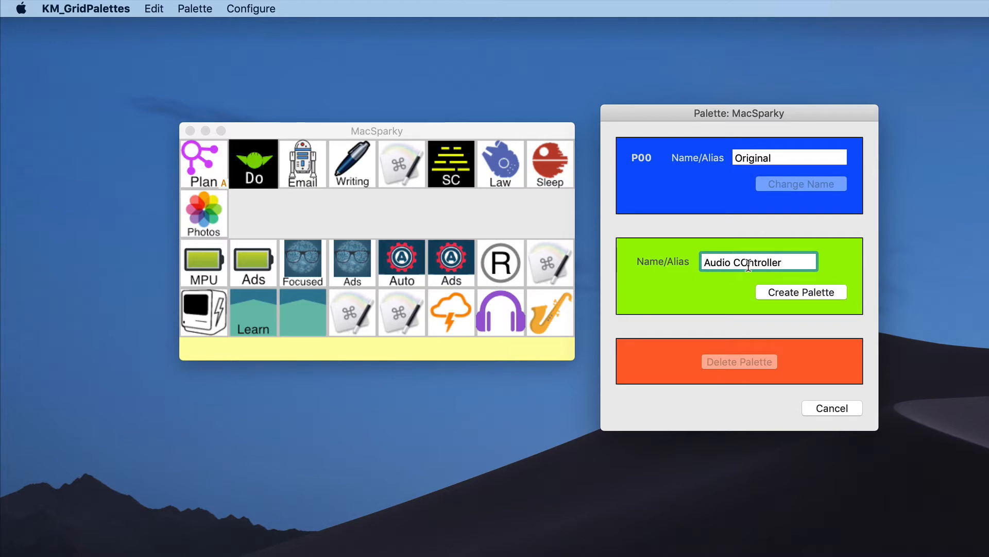
drag(748, 264, 741, 265)
text(o)
click(798, 290)
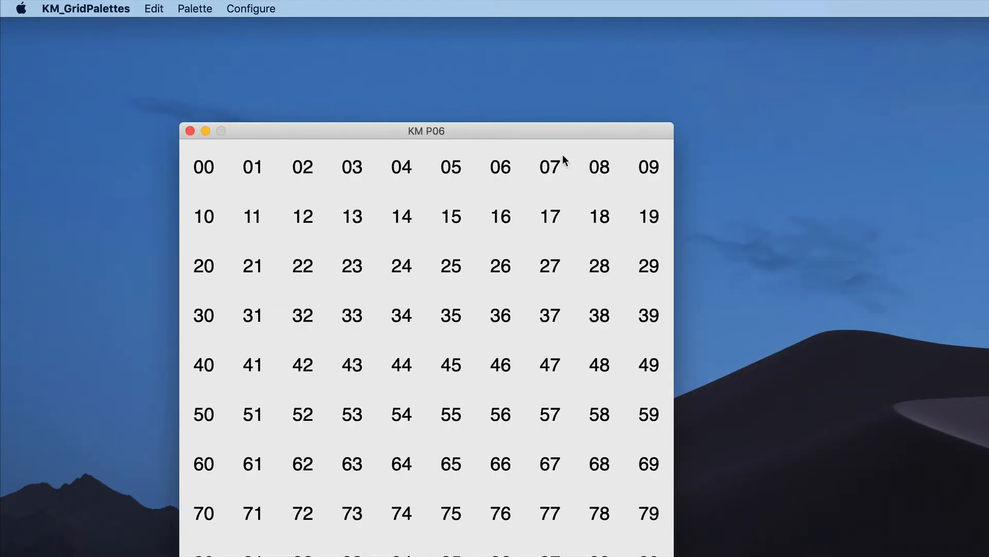
Step: Set the new palette's grid to 2 rows and 4 columns in Grid Construct
drag(531, 130, 406, 27)
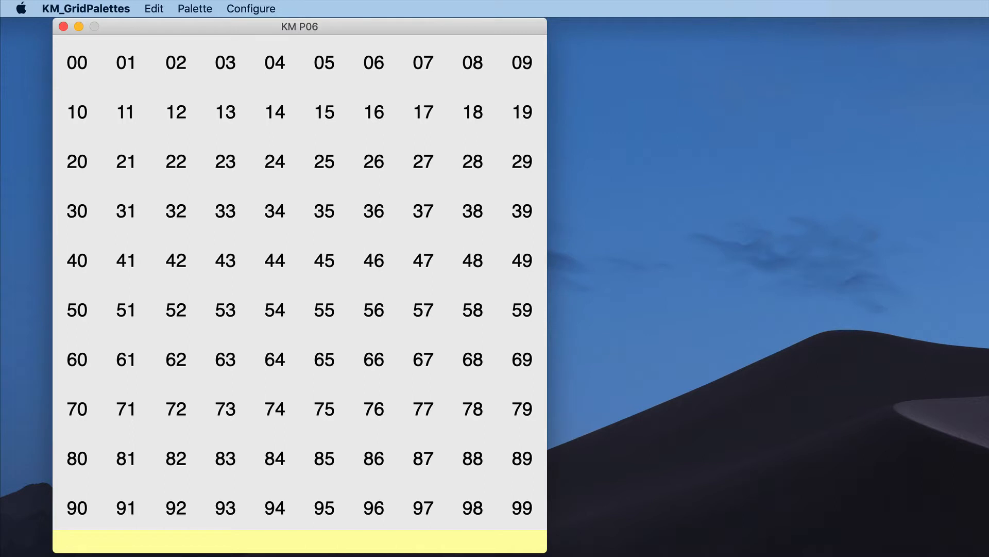
click(261, 10)
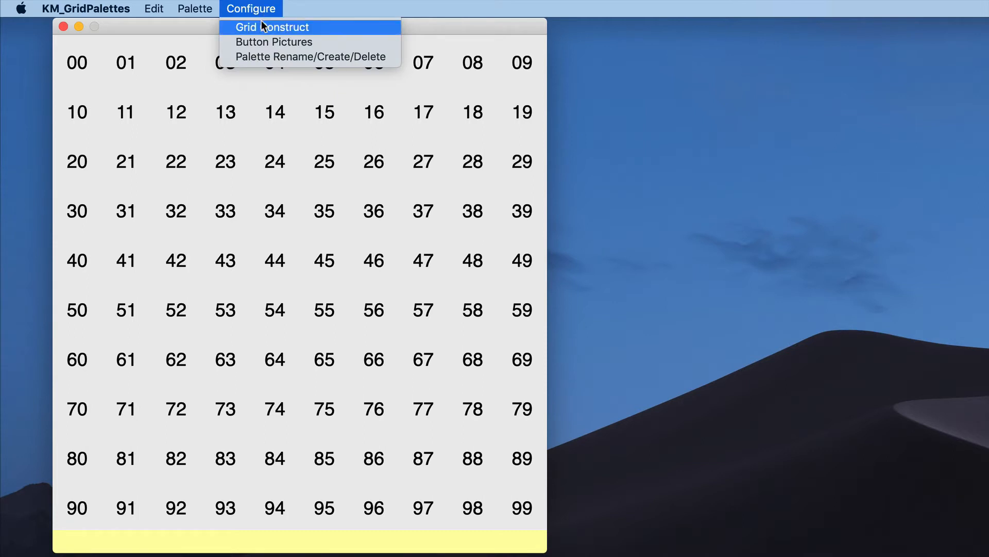
click(262, 25)
drag(262, 24, 221, 19)
drag(831, 166, 609, 101)
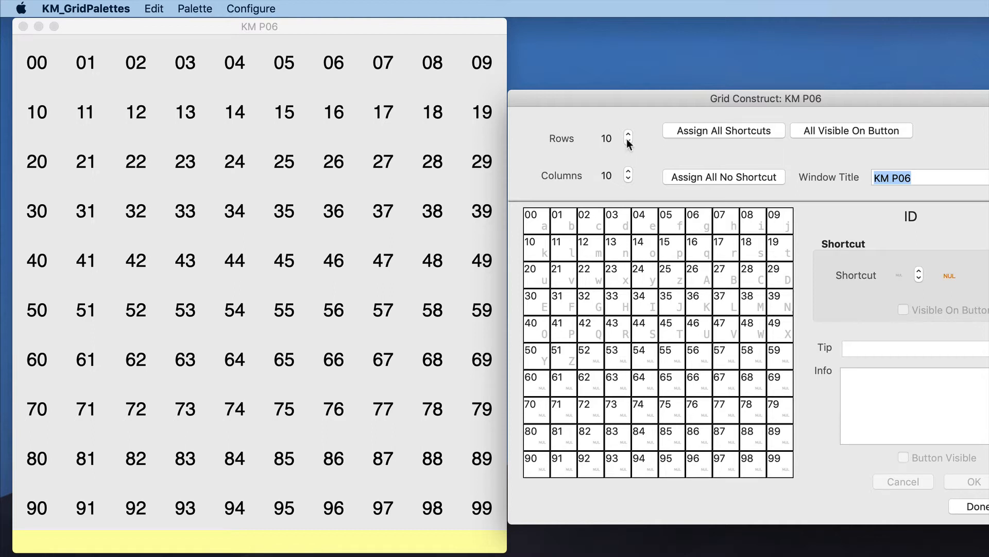
drag(627, 141, 628, 140)
click(627, 178)
drag(628, 179, 628, 179)
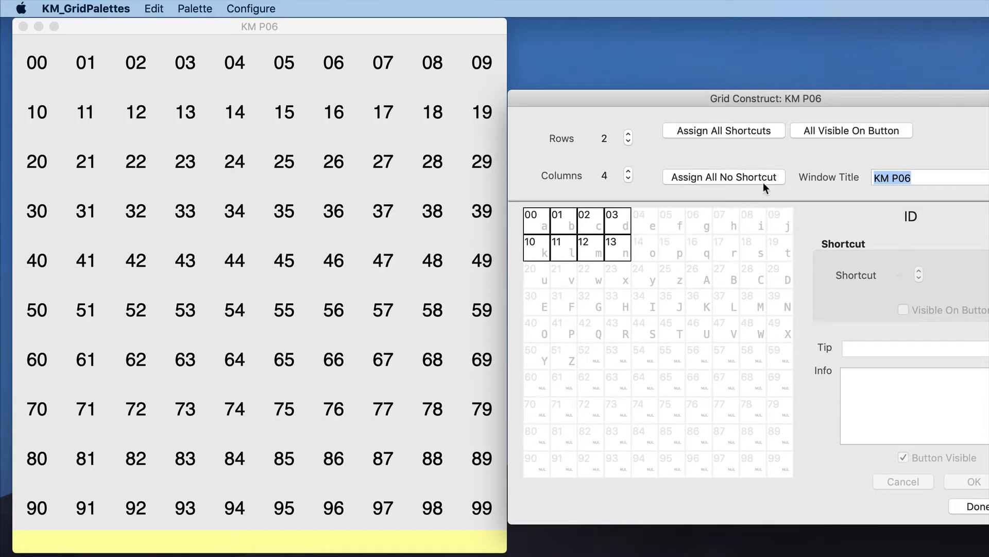
Step: Set the new palette's window title to "Audio Dashboard"
click(937, 176)
drag(933, 176, 859, 176)
text(Audio )
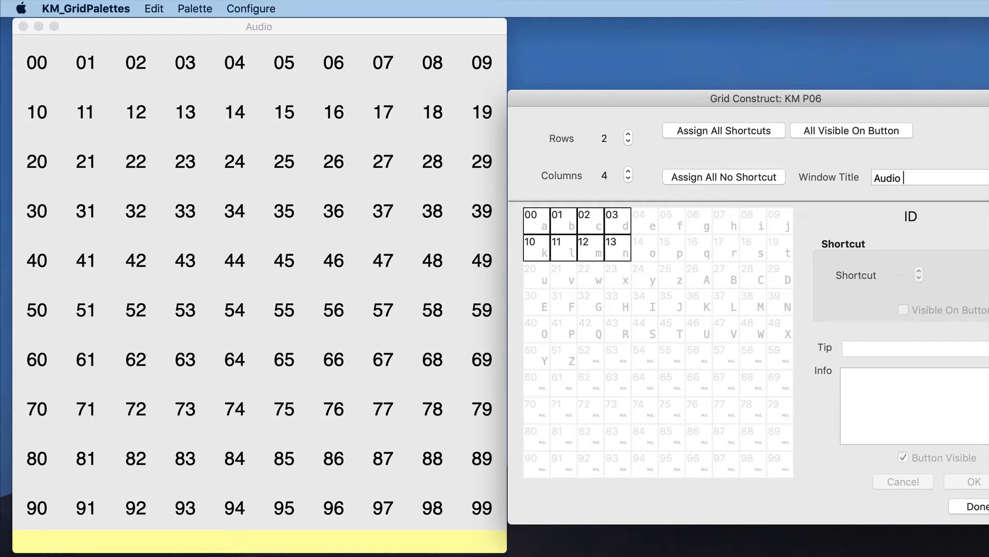
text(Dashboard)
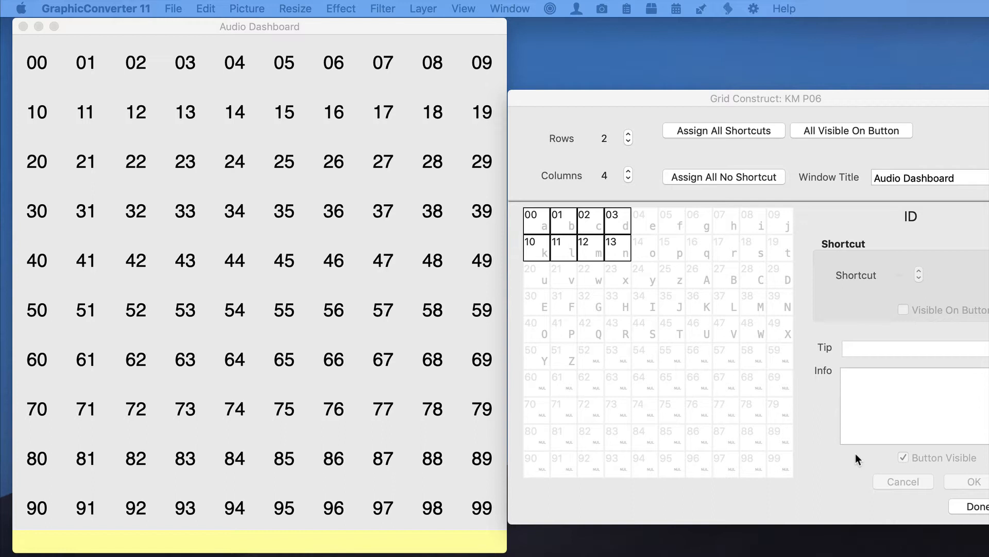
Step: Assign shortcut q and the tip "Mute" to button 00, keeping the sticky note of labels in view
drag(909, 97, 866, 96)
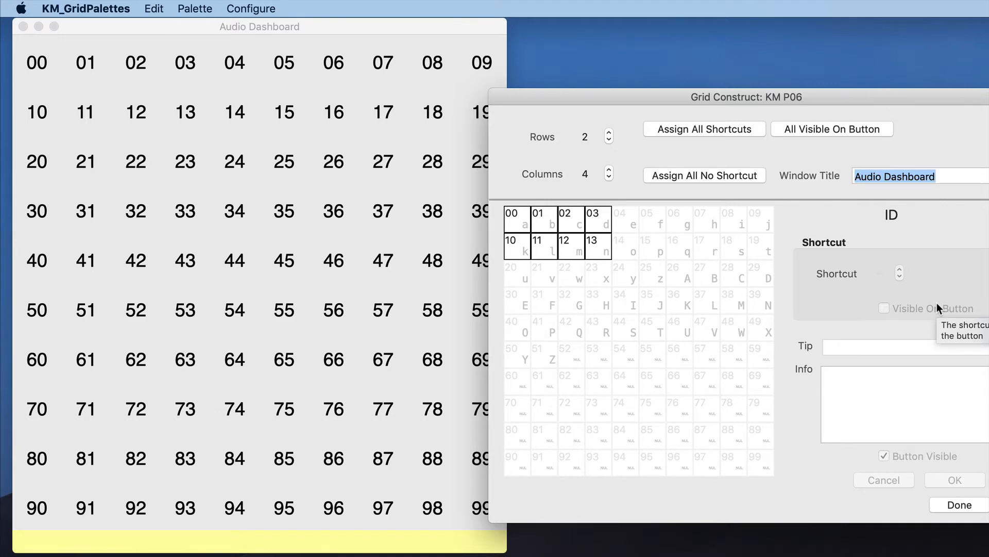
click(521, 218)
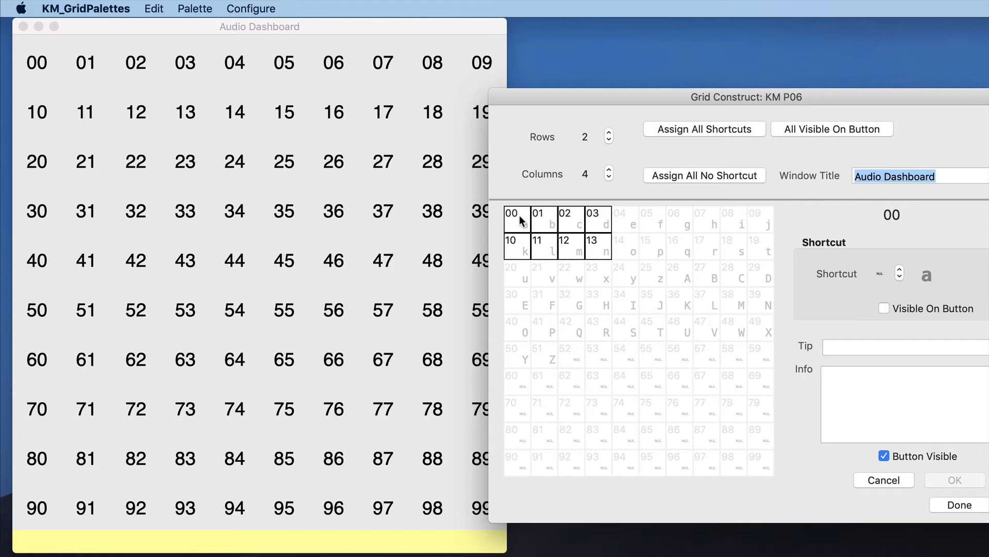
click(900, 278)
drag(900, 277, 900, 277)
click(859, 347)
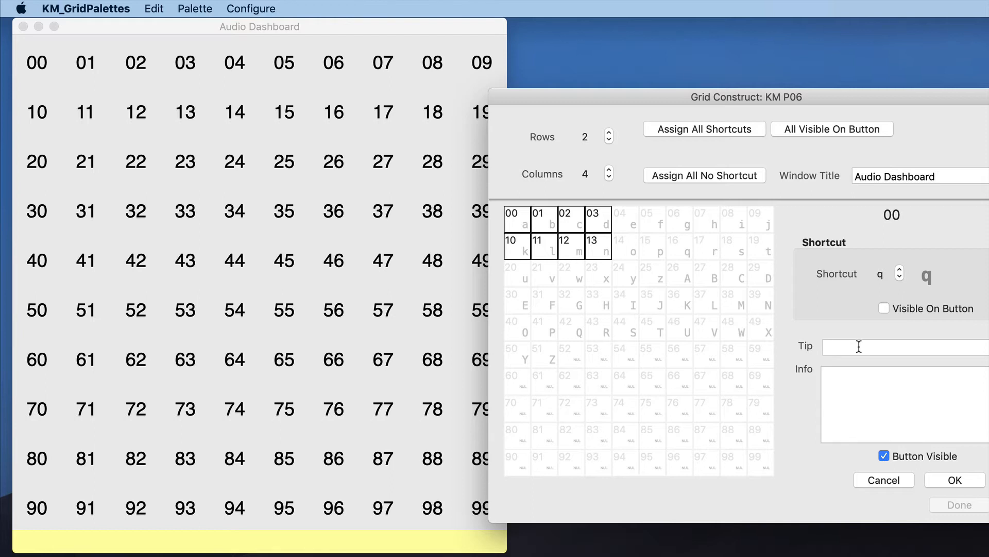
drag(450, 485, 348, 380)
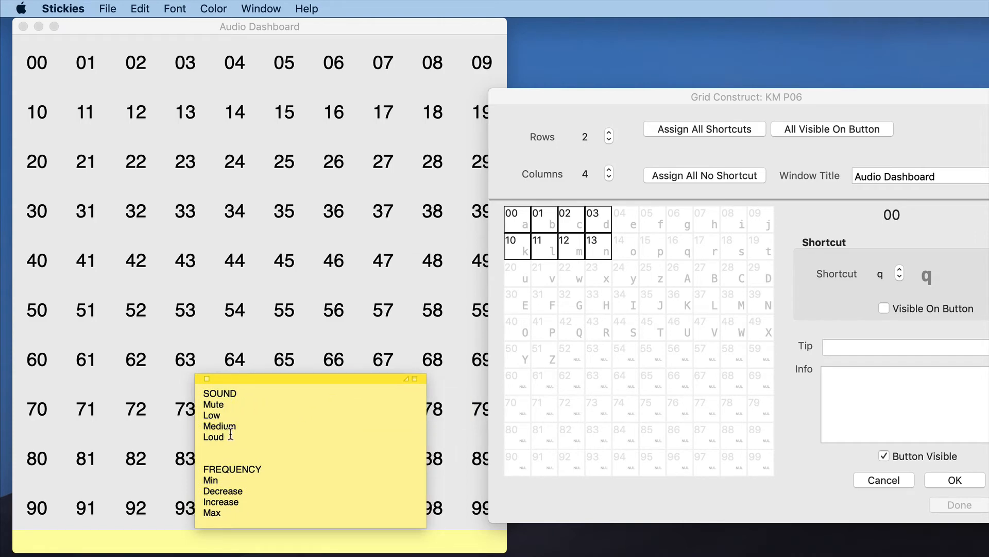
click(238, 393)
click(858, 345)
text(Mute)
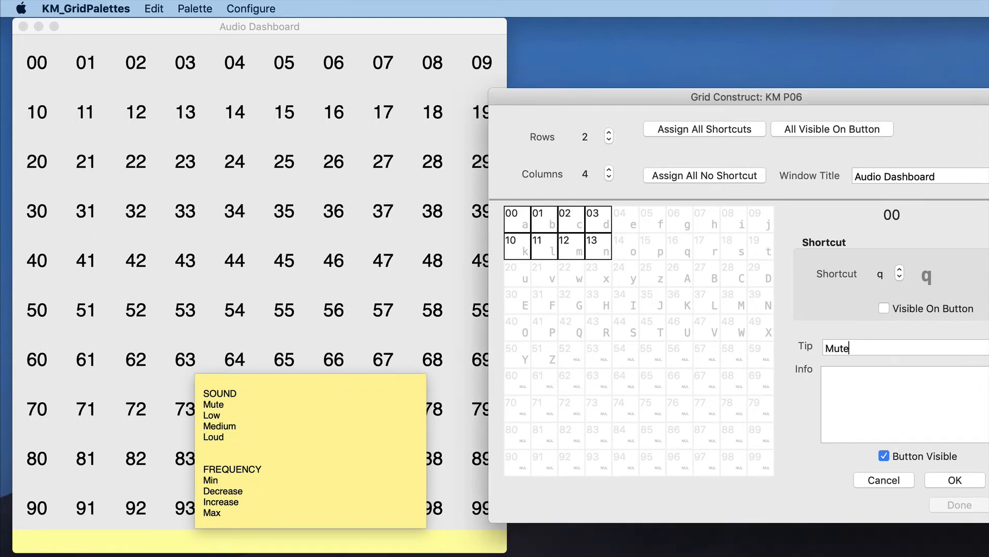
click(957, 480)
Step: Assign shortcut w and the tip "Low" to button 01
click(549, 229)
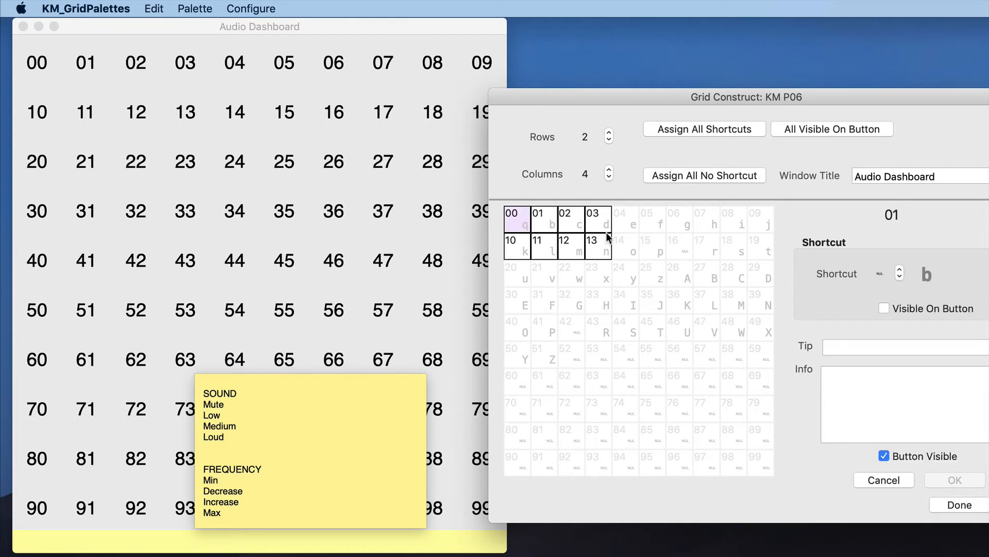
click(901, 278)
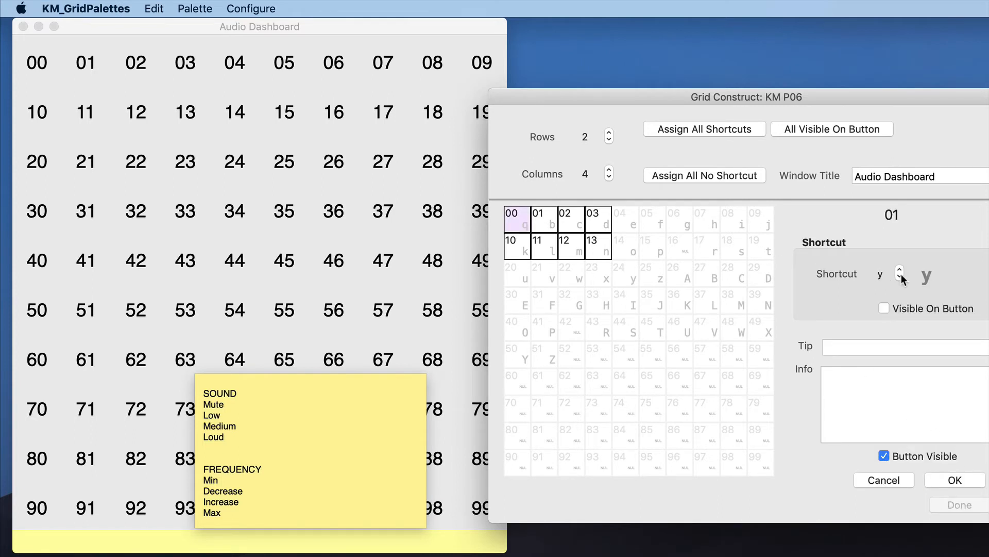
click(899, 269)
click(899, 269)
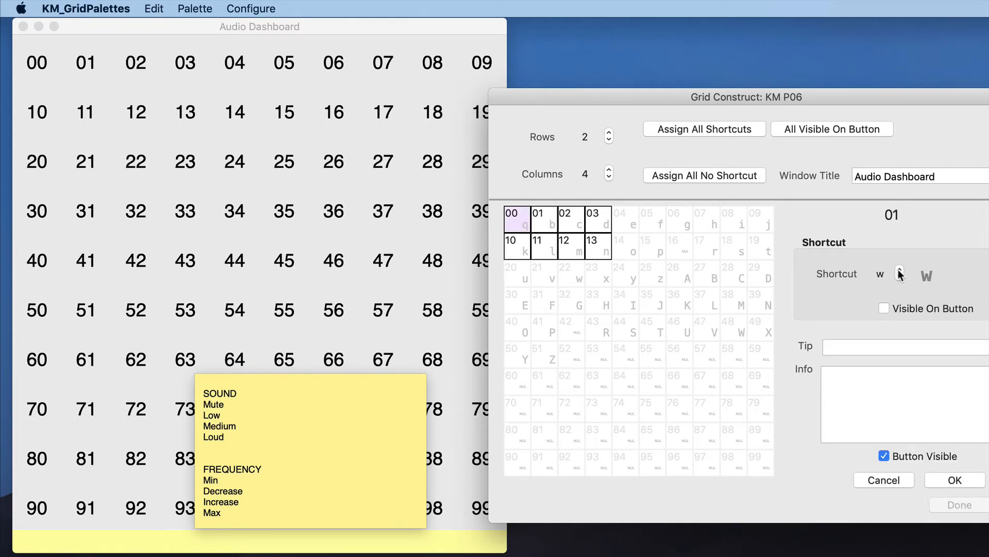
click(881, 346)
text(Low)
click(955, 480)
Step: Assign shortcut e and the tip "Medium" to button 02
click(568, 227)
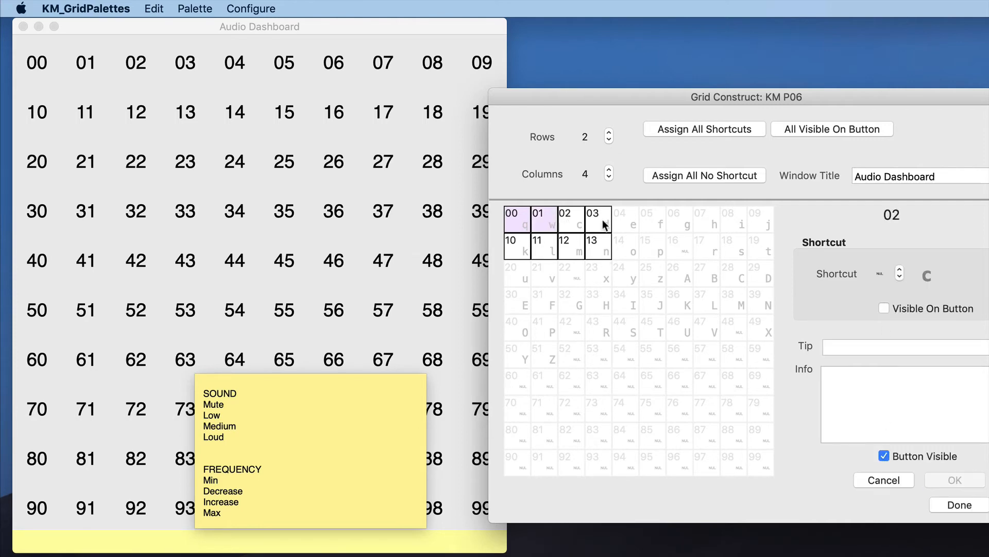
click(900, 276)
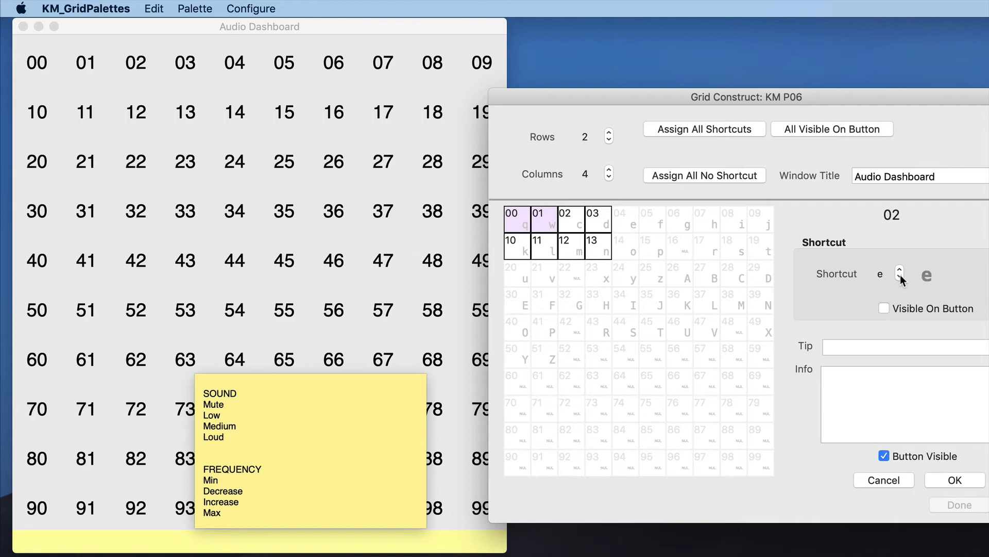
click(883, 346)
text(Medium)
click(955, 480)
Step: Assign shortcut r and the tip "Loud" to button 03
click(599, 222)
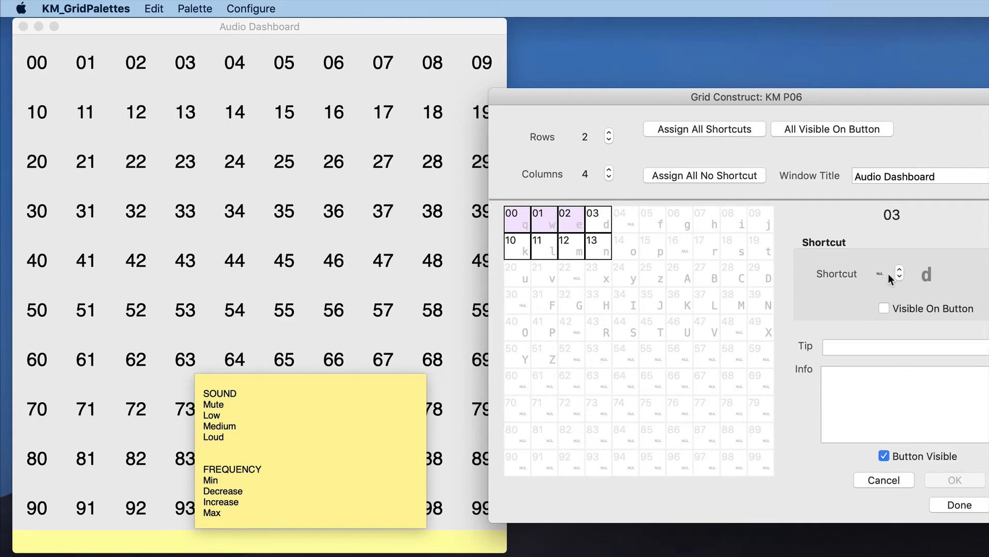
drag(900, 276, 900, 276)
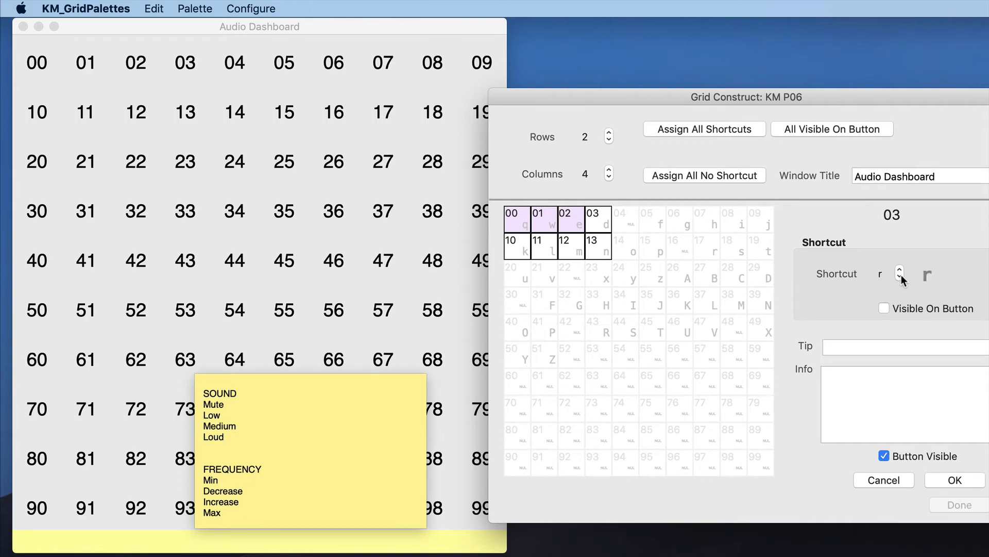
click(862, 347)
text(Loud)
click(955, 480)
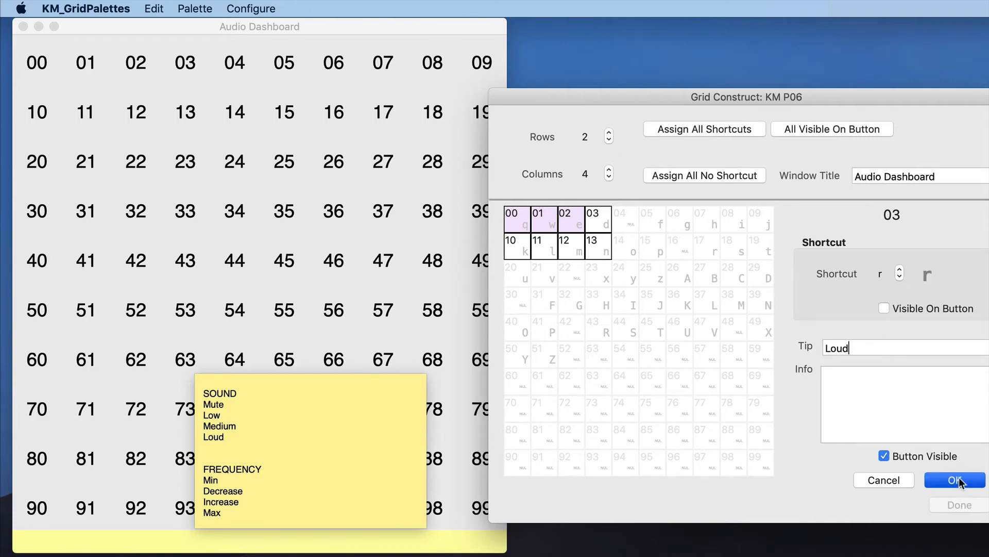
Step: Give button 10 the shortcut n, visible on the button, and the tip "Minimum"
click(517, 247)
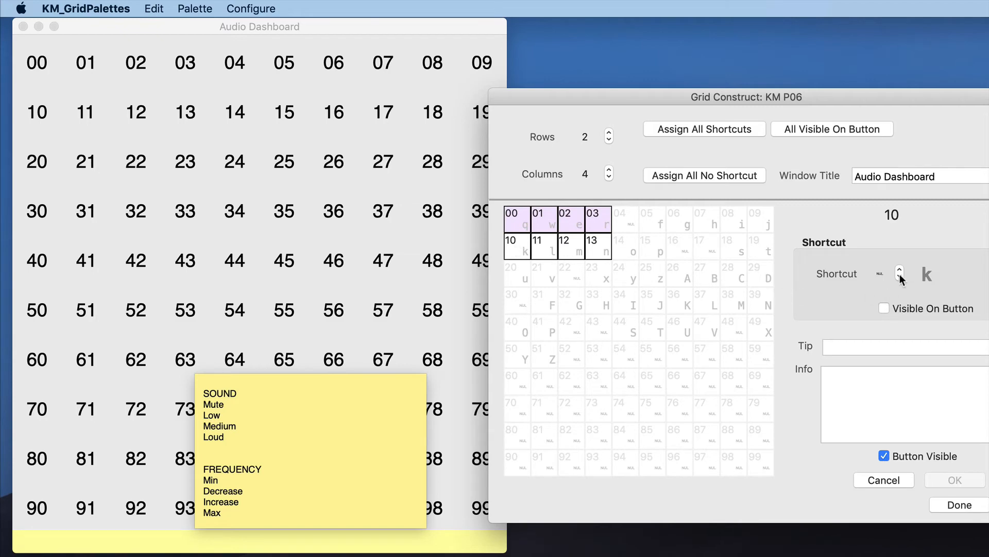
drag(899, 273, 900, 272)
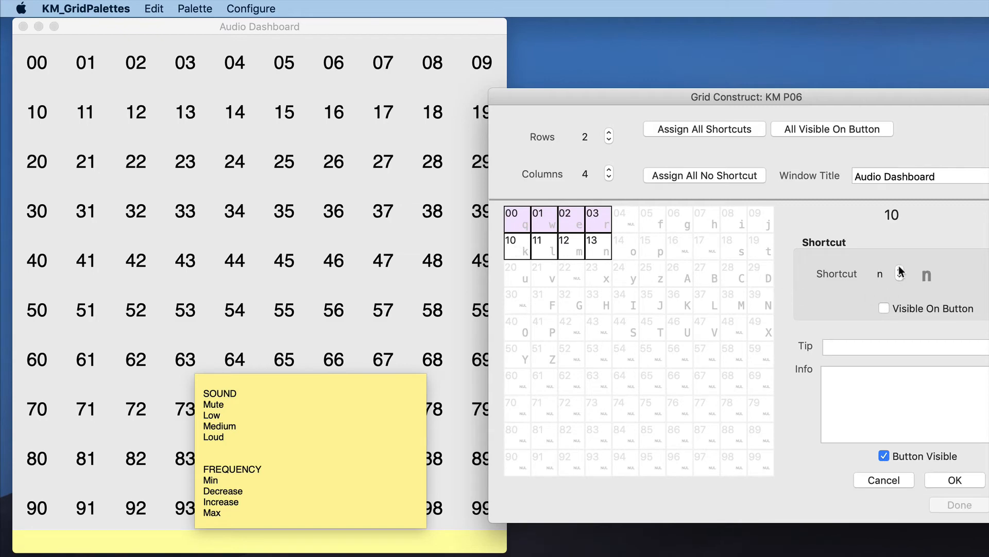
click(839, 346)
text(Minimum)
Step: Add button 10's info text "This is the minimum frequency that the speakers are capable of producing. This is not very easy for a typical human to hear"
click(861, 383)
text(This is the min)
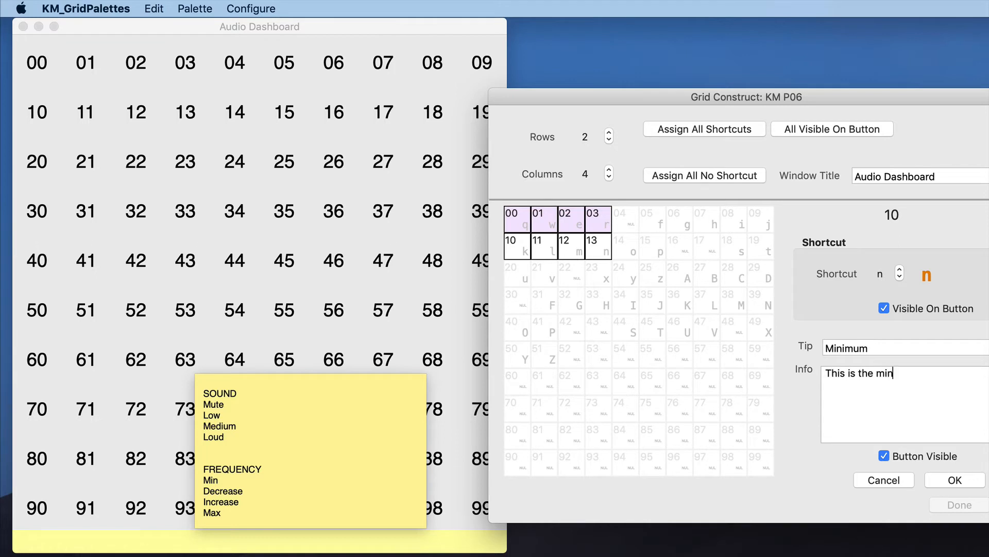
text(iu)
key(BackSpace)
text(mum frequ)
text(ency that the speakers are )
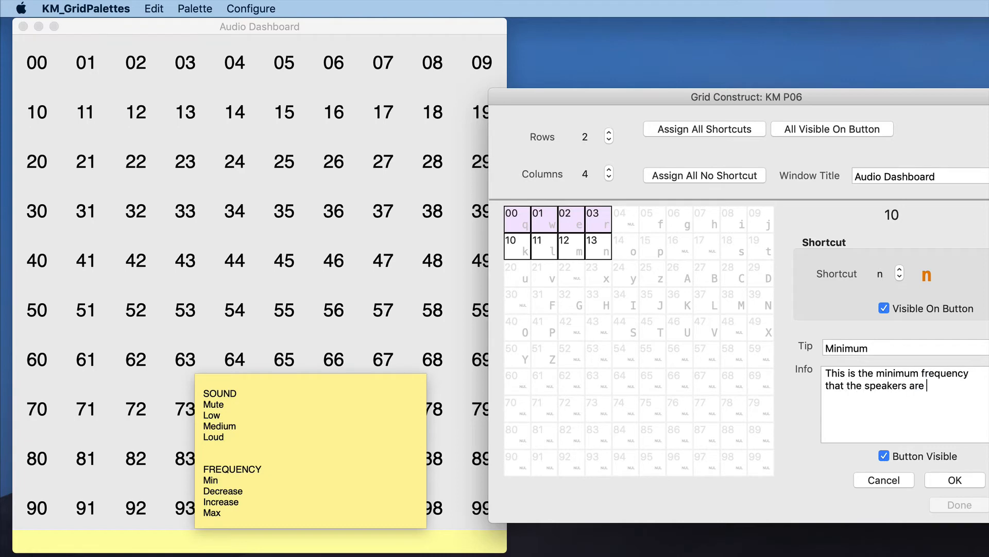
text(capable of producing)
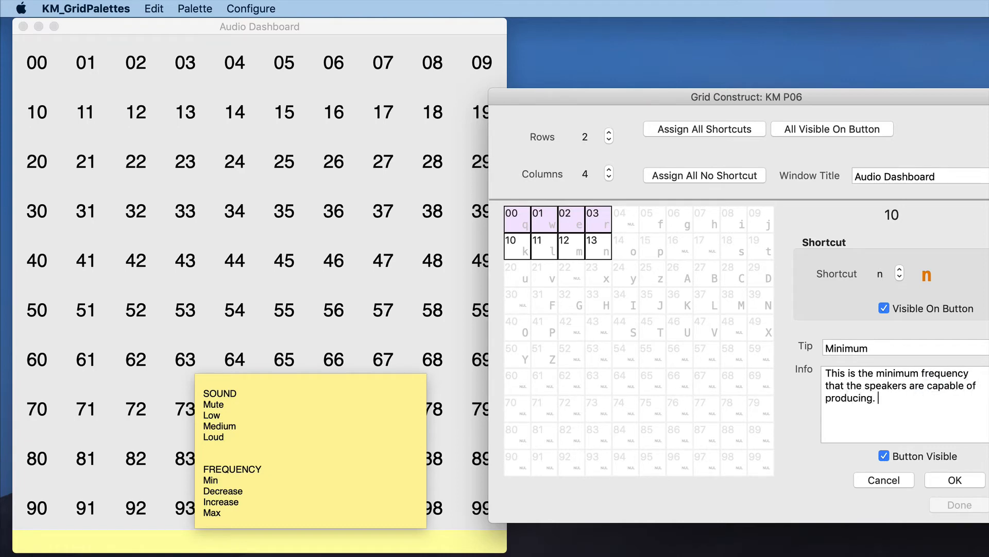
text(. This is not very easy for a typi)
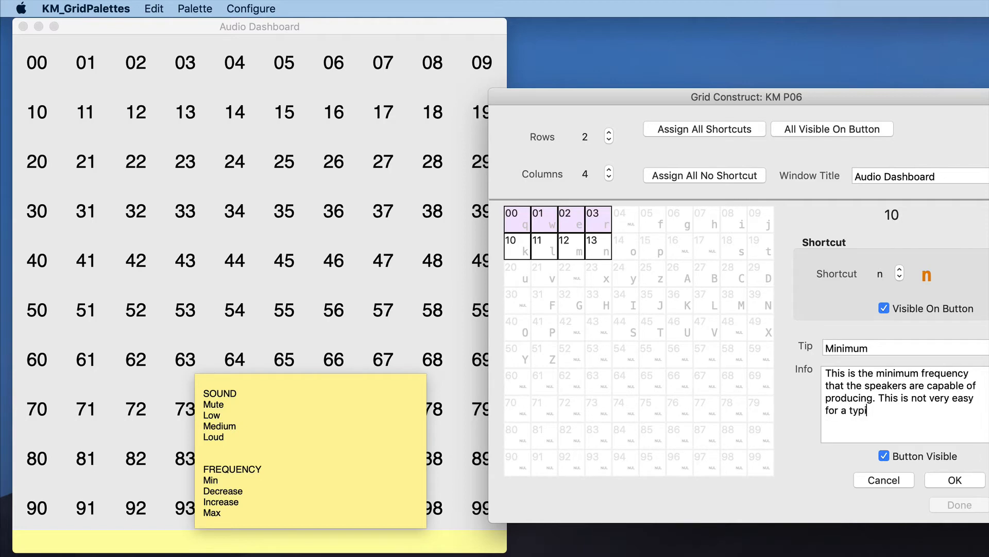
text(cal human to hear)
click(955, 480)
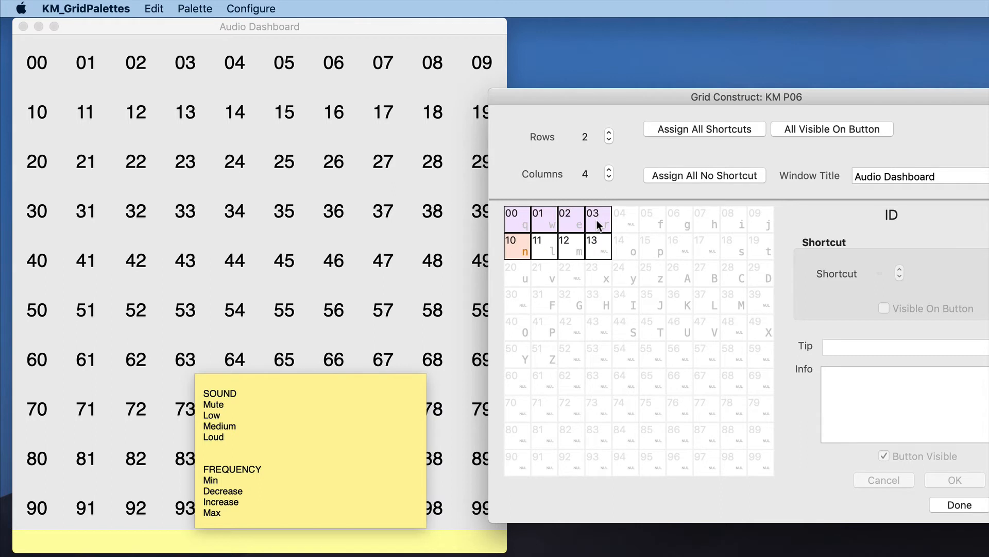
Step: Give button 11 the shortcut d, visible on the button, and the tip "Decrease"
click(545, 250)
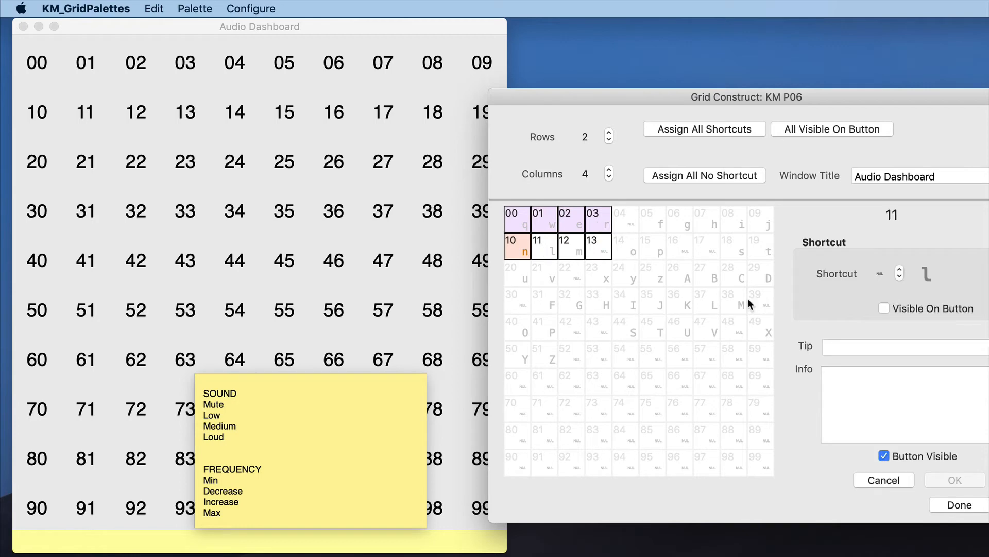
click(899, 275)
click(899, 273)
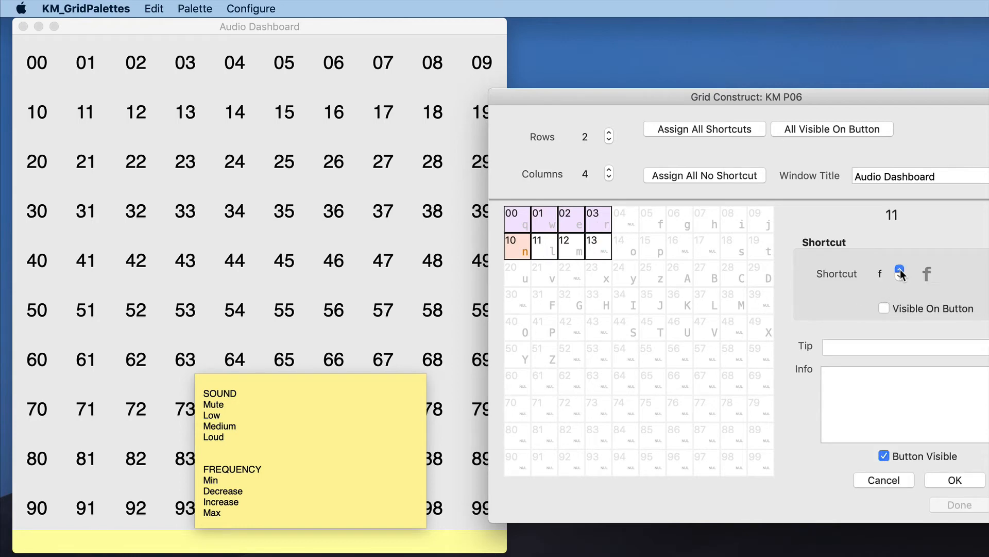
click(901, 269)
text(Decrease)
click(953, 480)
Step: Give button 12 the shortcut i, visible on the button, and the tip "Increase"
click(571, 247)
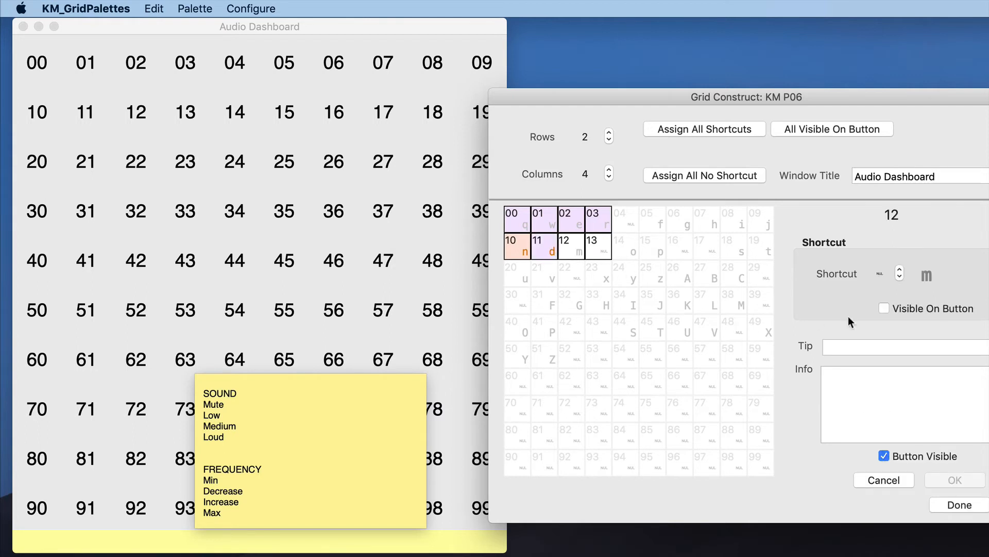
click(898, 275)
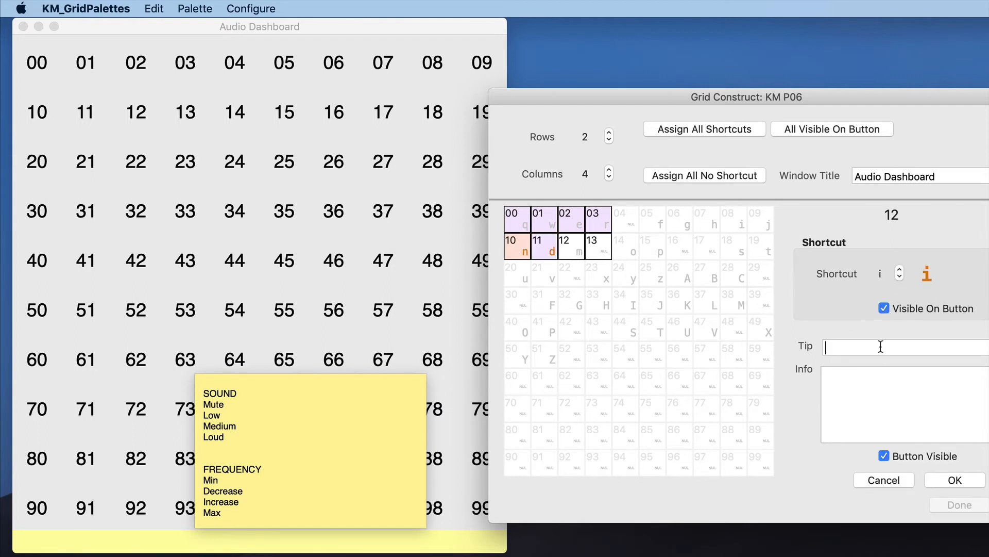
text(Decrease)
drag(840, 348, 823, 348)
text(Increase)
click(945, 480)
Step: Give button 13 the shortcut x, visible on the button, with the tip "Maximum", and finish the grid construction
click(598, 248)
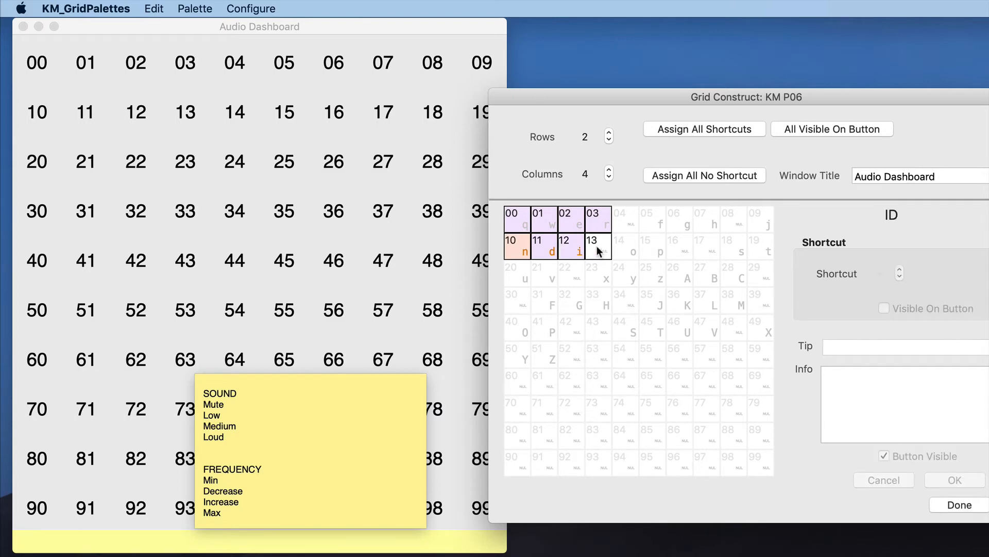
click(900, 275)
click(900, 275)
click(901, 276)
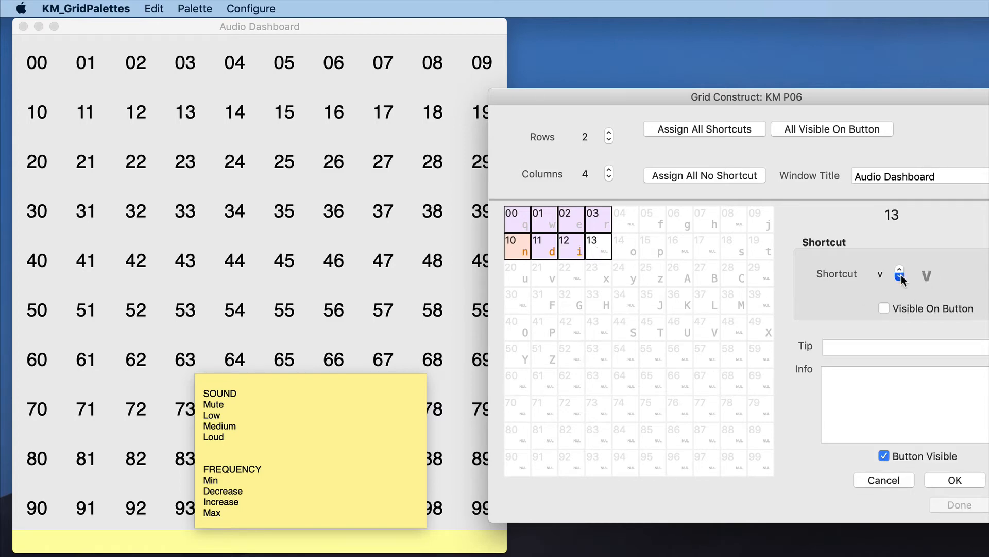
click(900, 275)
click(901, 276)
click(901, 277)
click(900, 269)
click(861, 346)
text(Maximum)
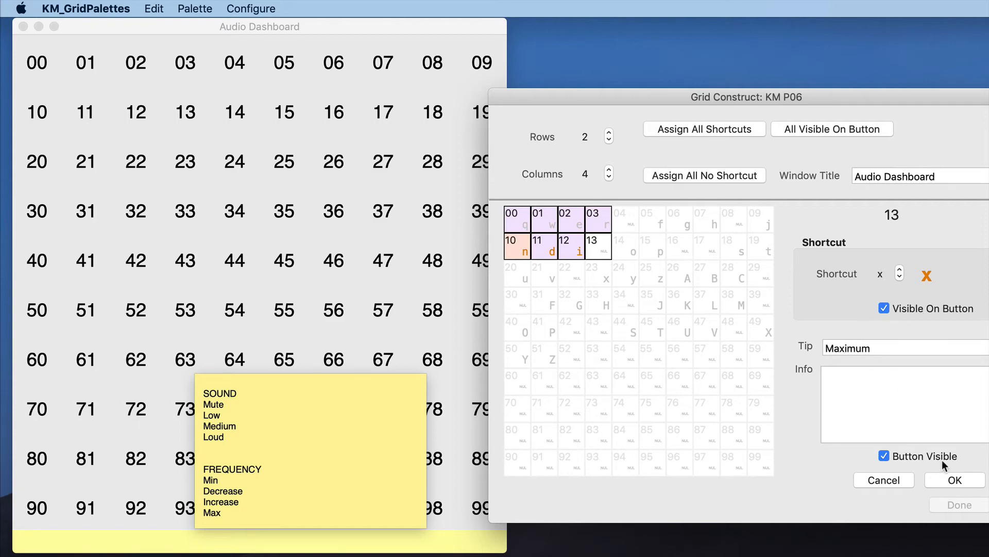
click(951, 479)
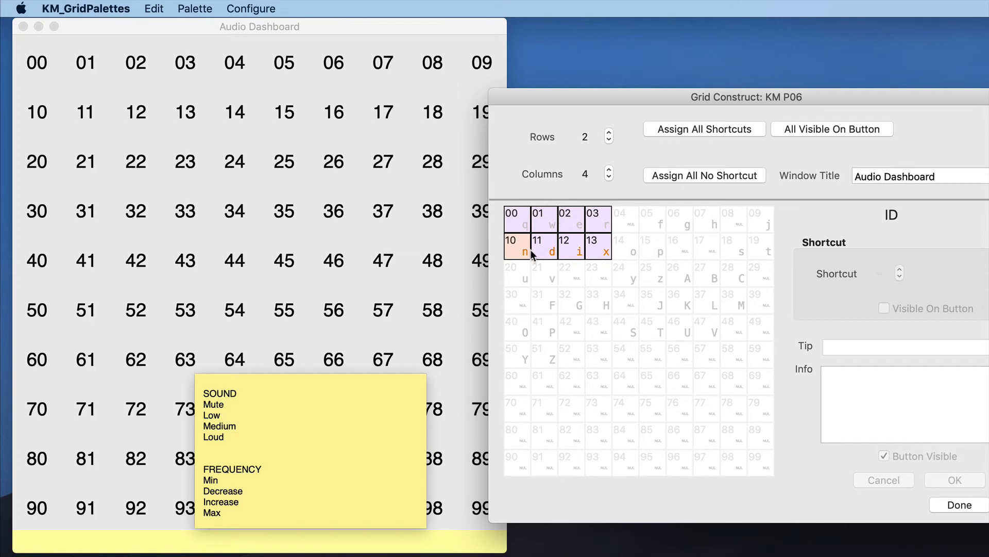
click(959, 505)
Step: Display button 10's information text from the finished palette, read it and close it
drag(189, 37, 441, 179)
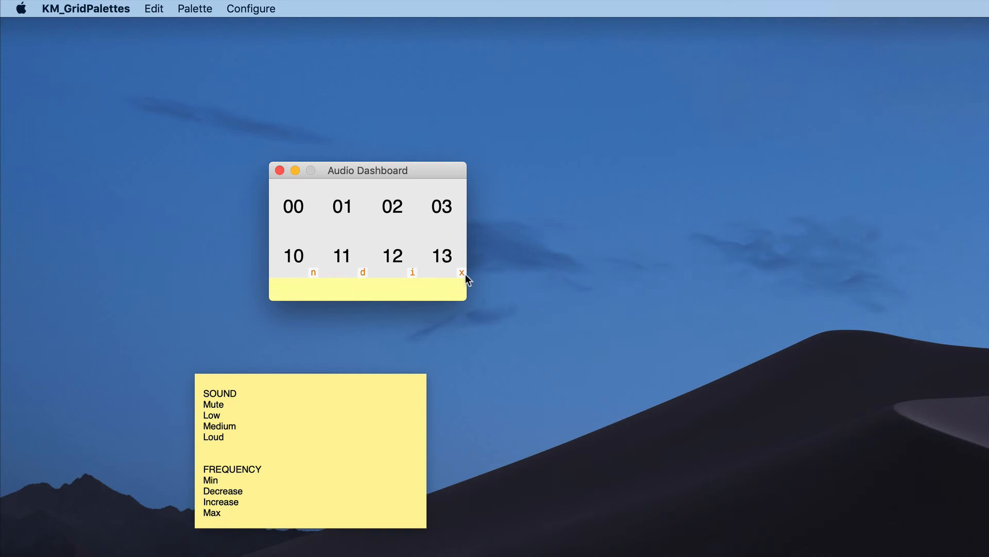
right_click(295, 257)
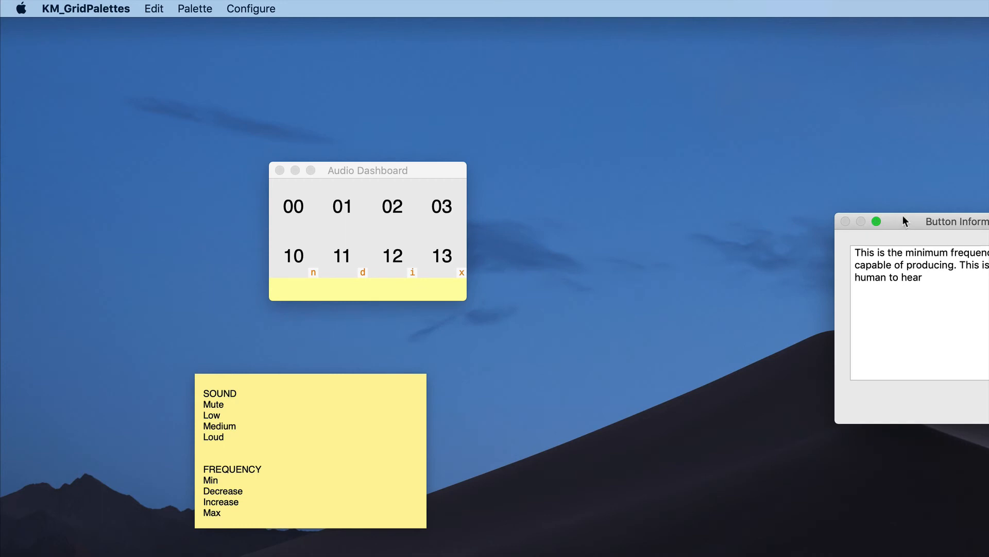
drag(904, 220, 597, 178)
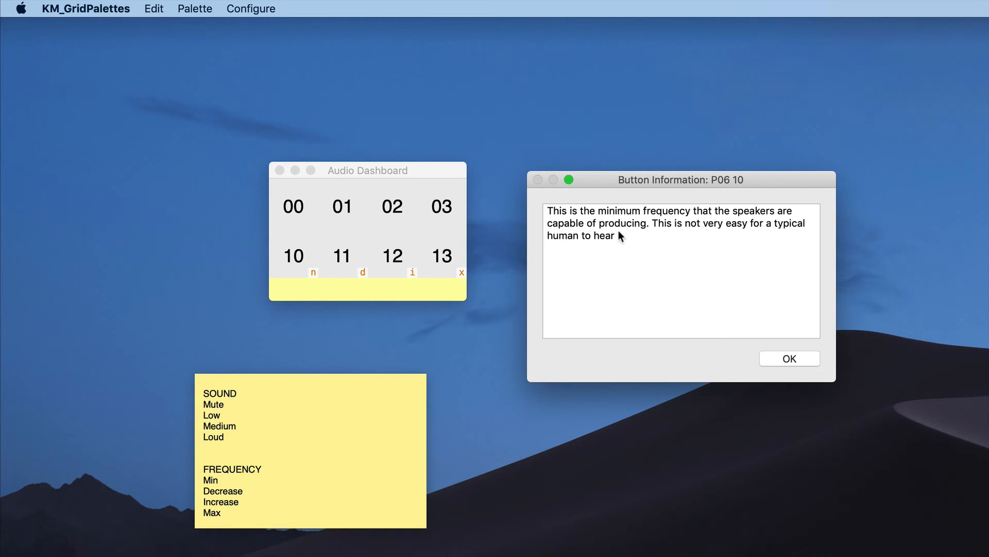
click(790, 359)
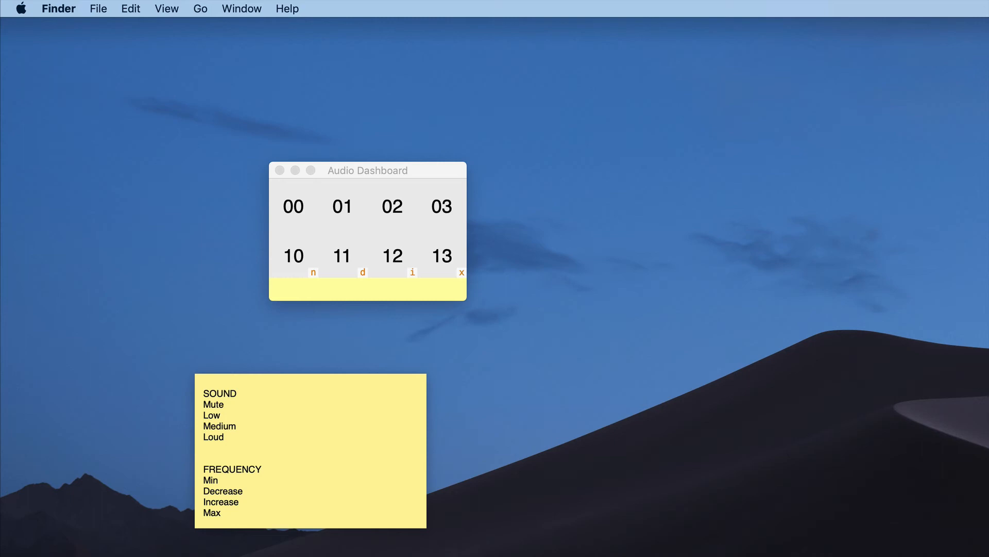
Step: Switch to Finder's SoundKM folder, preview 00Mute.png, and arrange the folder and palette windows so both are accessible
drag(988, 556, 954, 74)
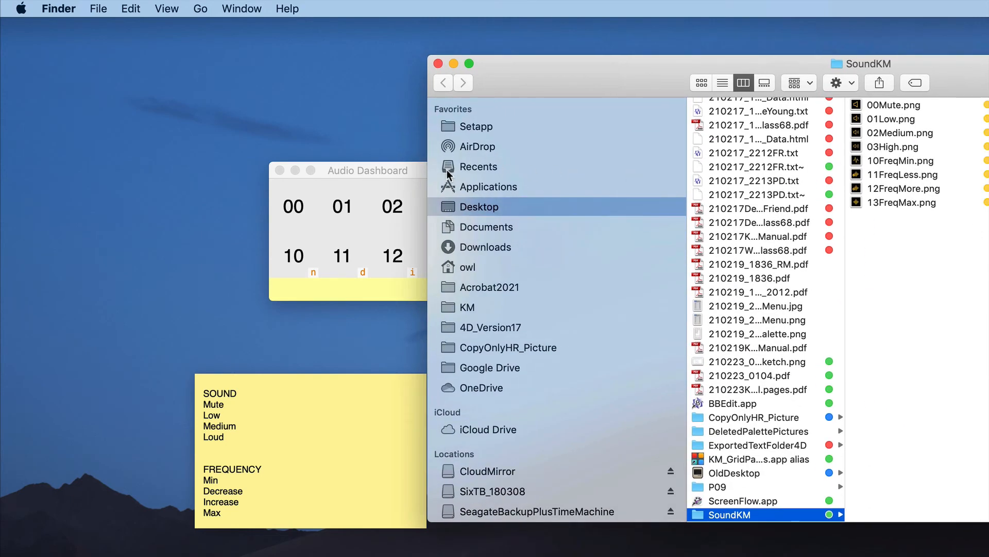
drag(416, 169, 280, 144)
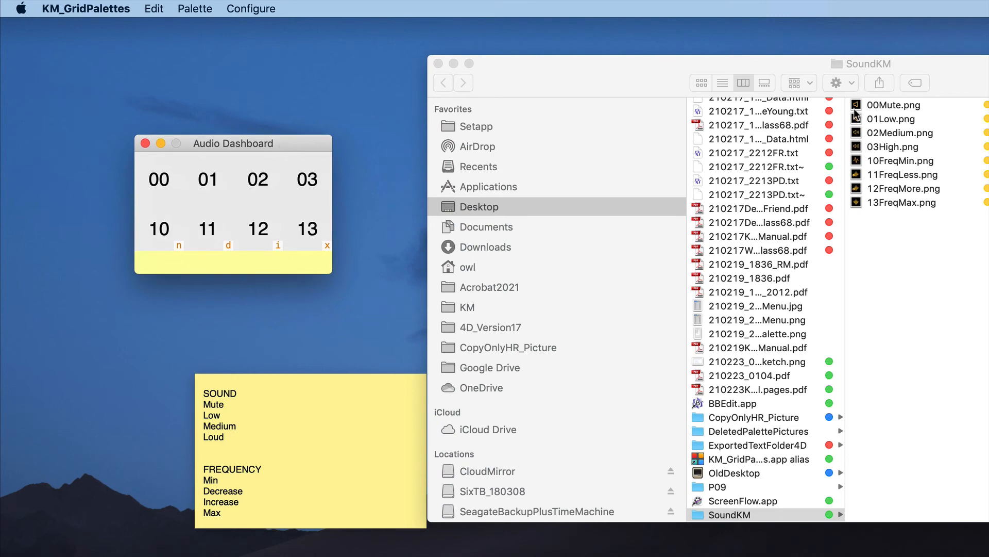
drag(929, 65, 662, 60)
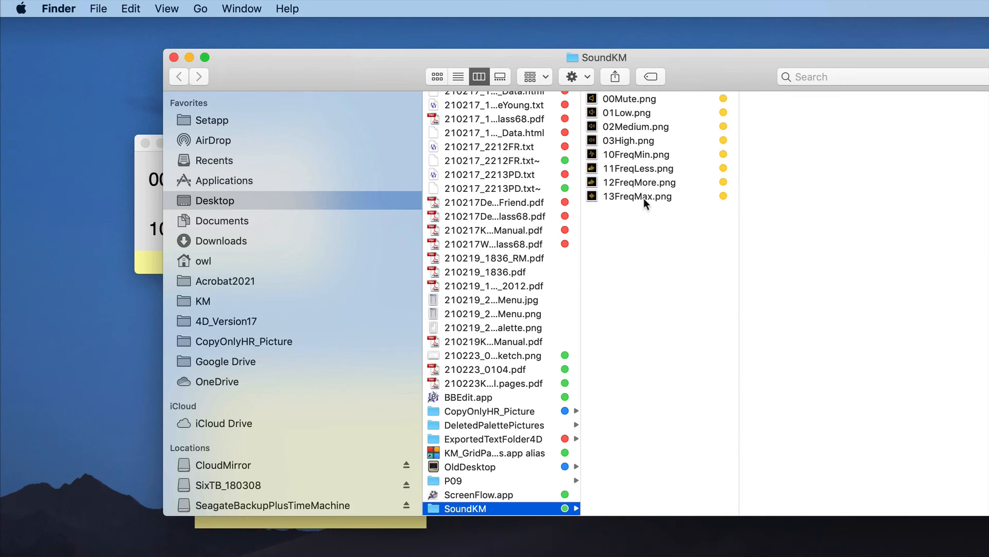
click(632, 98)
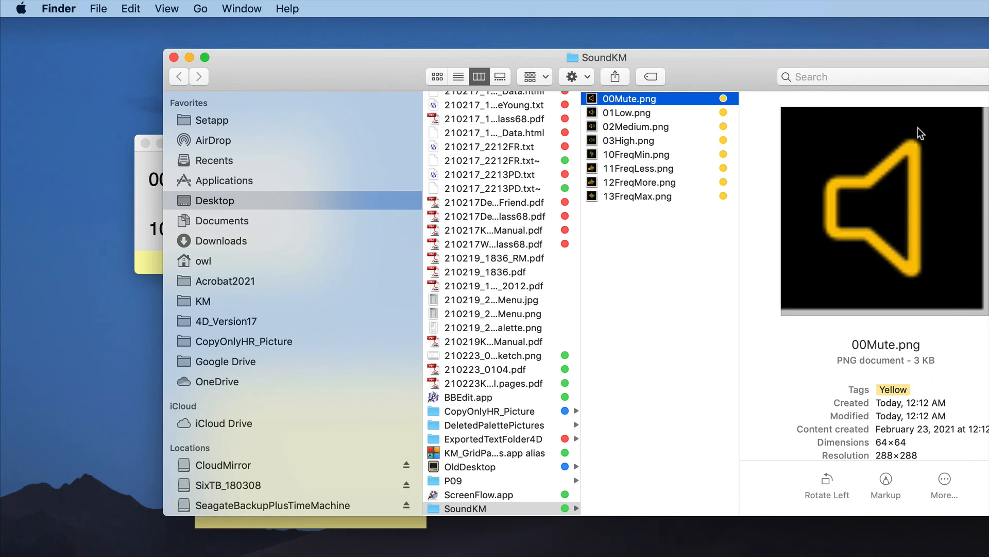
drag(853, 56, 829, 58)
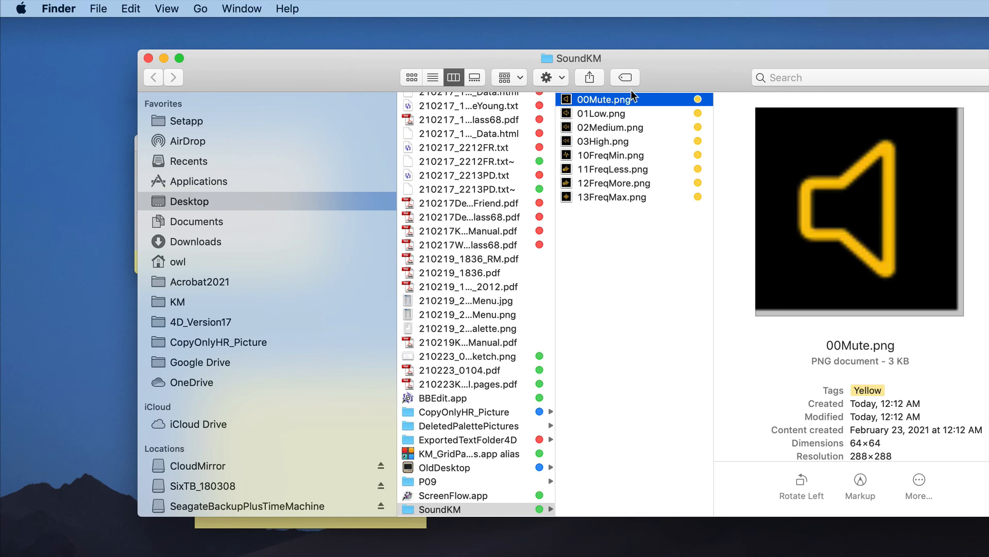
drag(673, 70, 895, 217)
click(287, 143)
drag(286, 139, 203, 108)
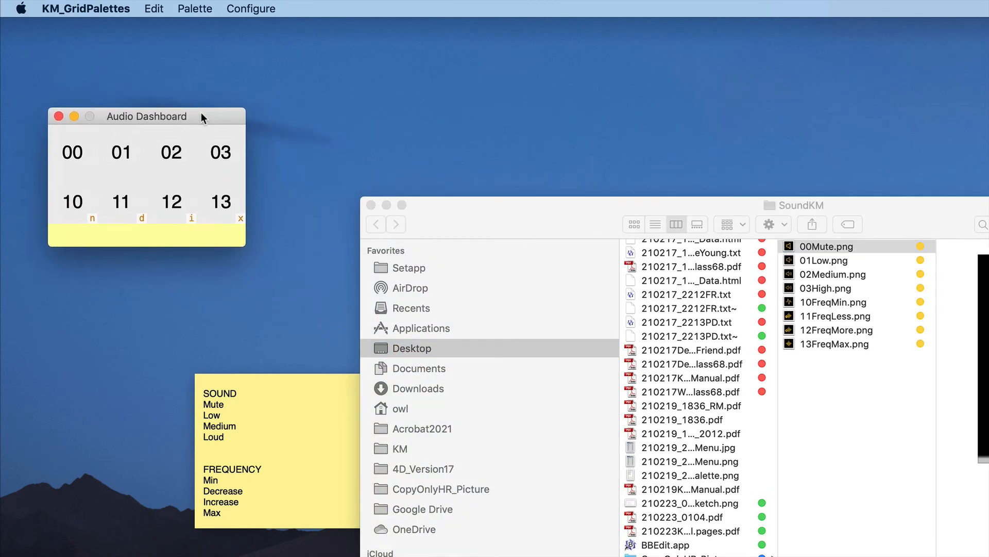
Step: Open the palette's button picture configuration and add 00Mute.png from the SoundKM folder
click(260, 10)
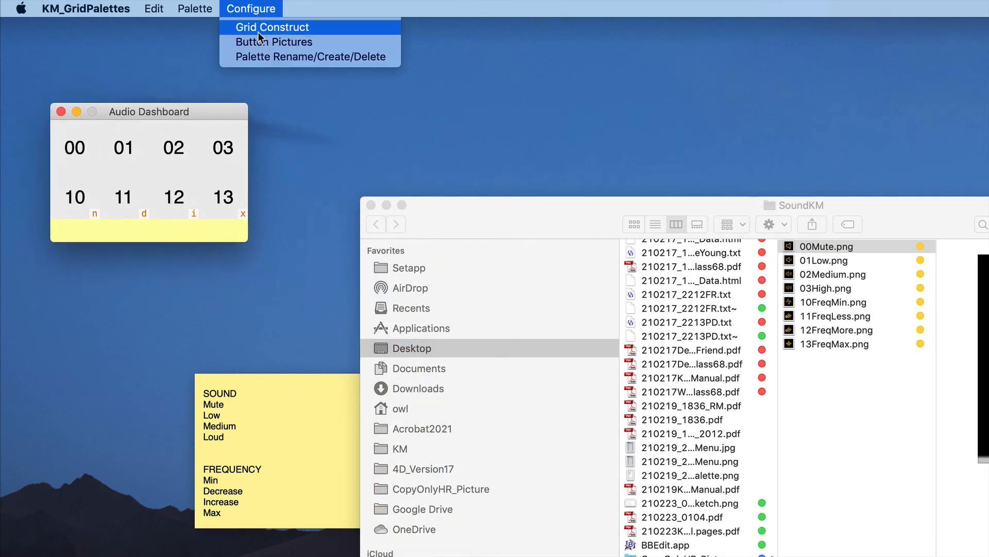
click(258, 46)
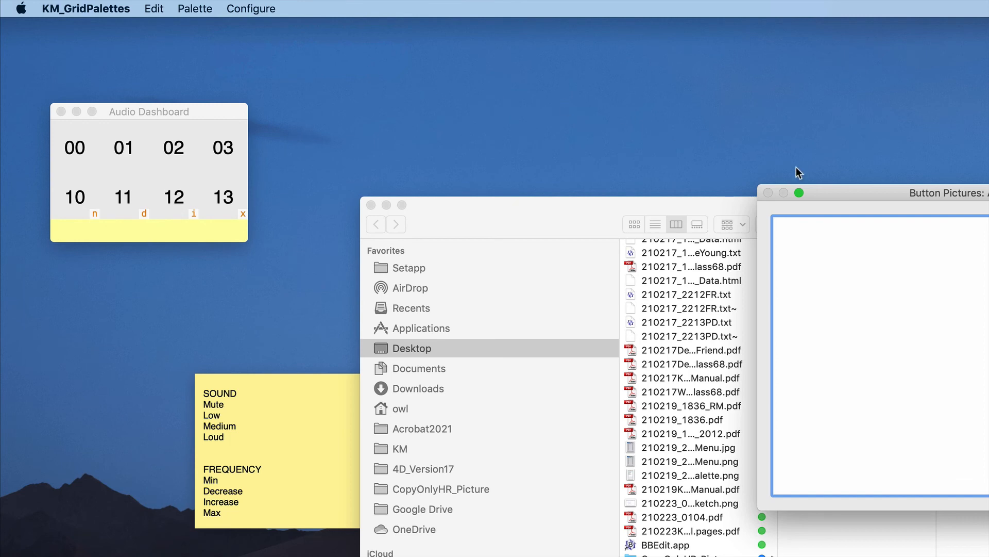
drag(874, 197, 375, 39)
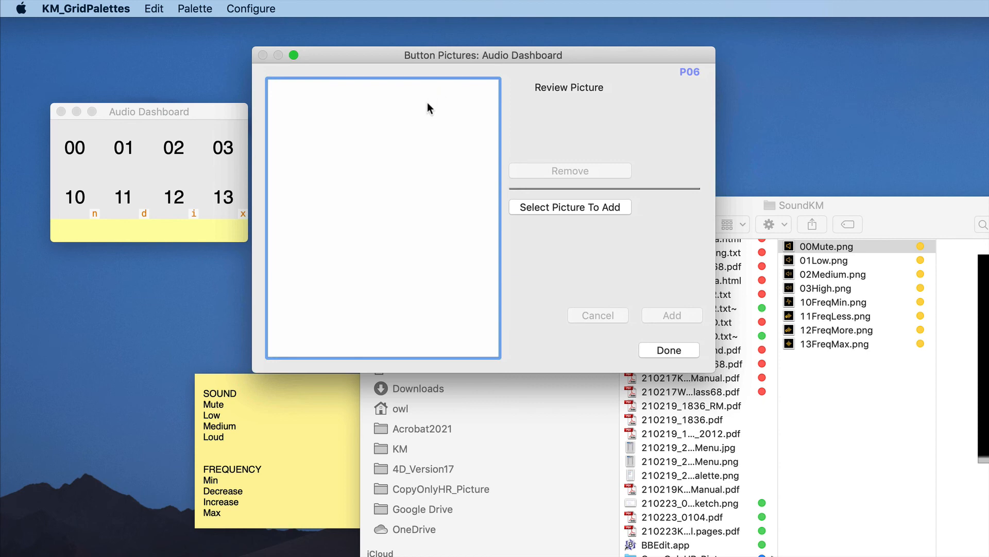
click(579, 207)
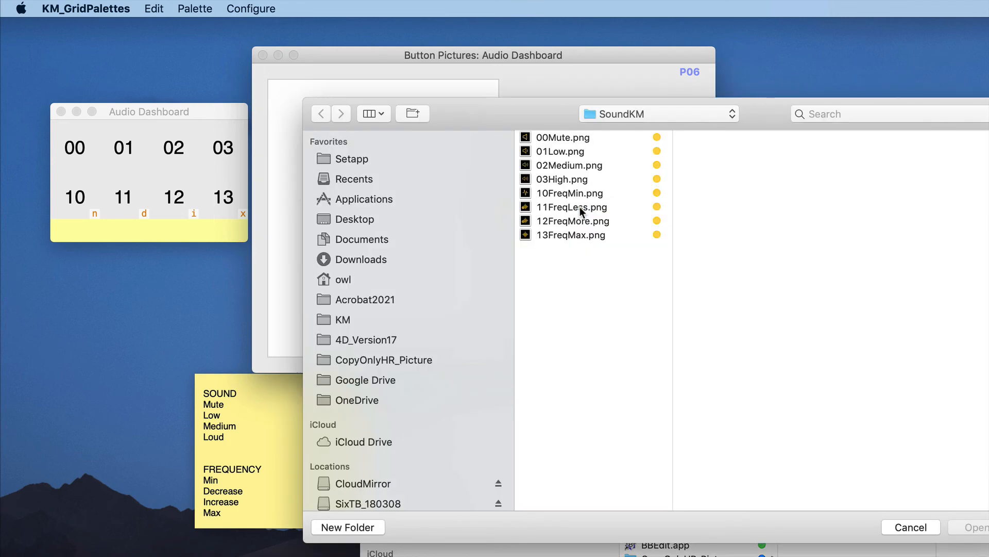
double_click(568, 137)
key(Return)
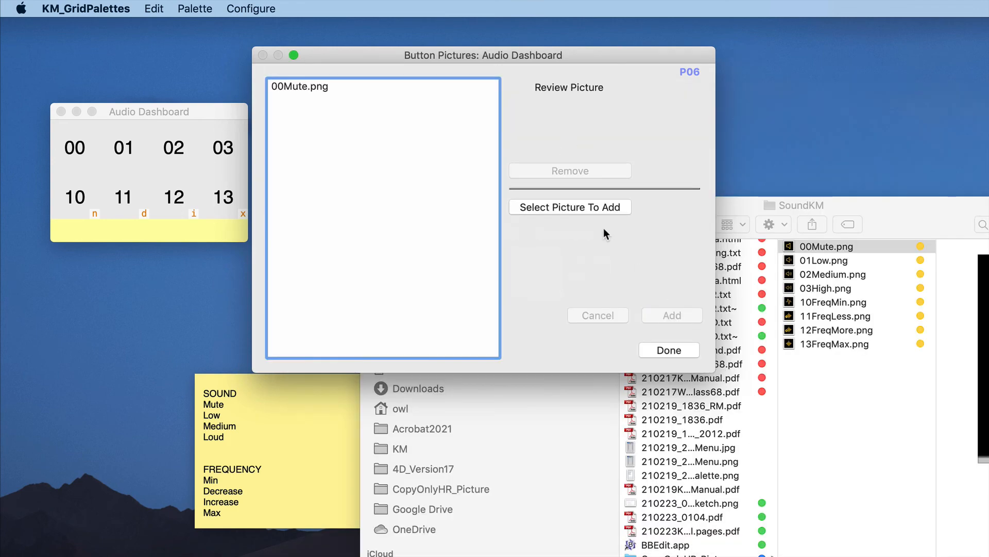
Step: Add the remaining sound pictures 01Low.png, 02Medium.png and 03High.png to the palette's button pictures
click(582, 207)
double_click(572, 151)
click(672, 315)
click(580, 207)
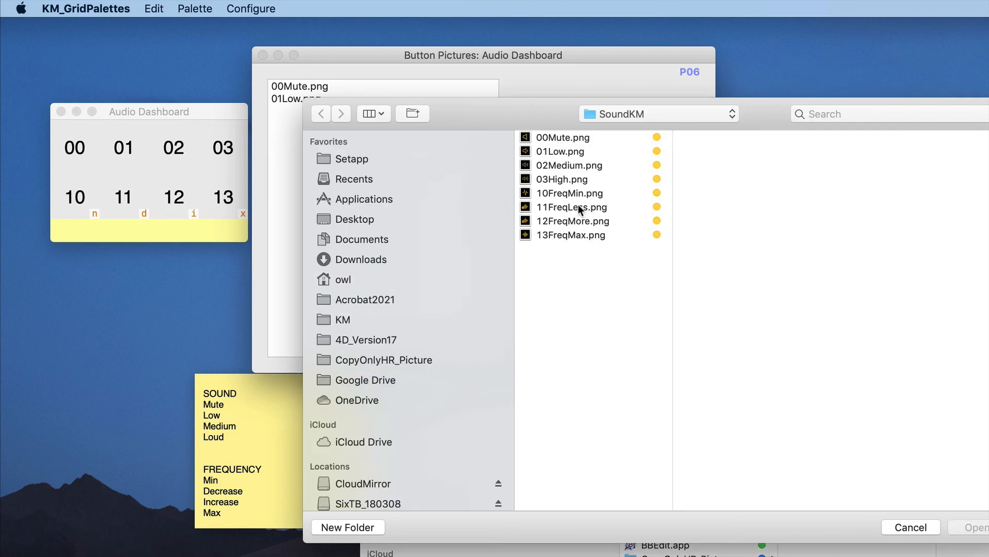
double_click(580, 165)
click(656, 315)
click(580, 207)
double_click(567, 184)
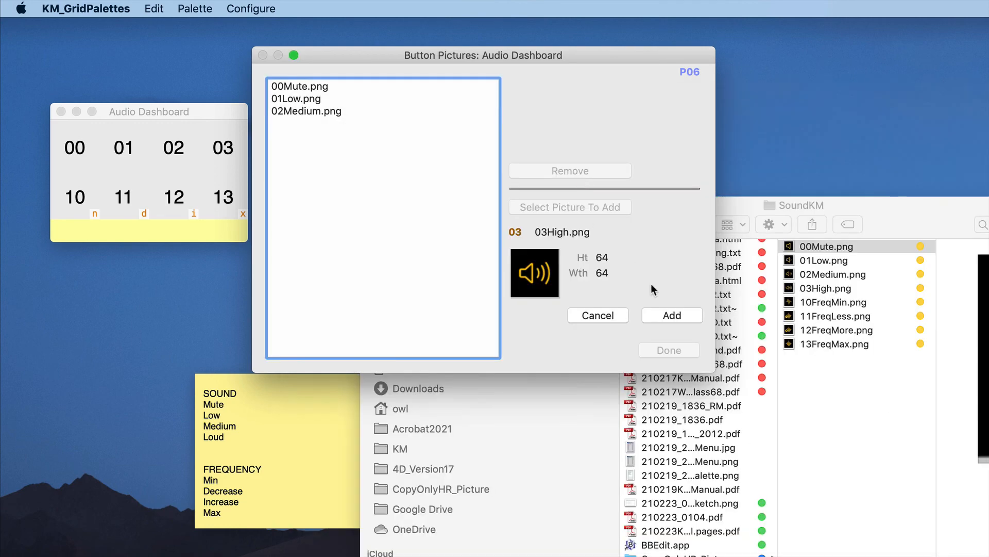
click(683, 315)
Step: Add the frequency pictures 10FreqMin.png and 11FreqLess.png to the palette's button pictures
click(577, 207)
double_click(571, 194)
click(672, 315)
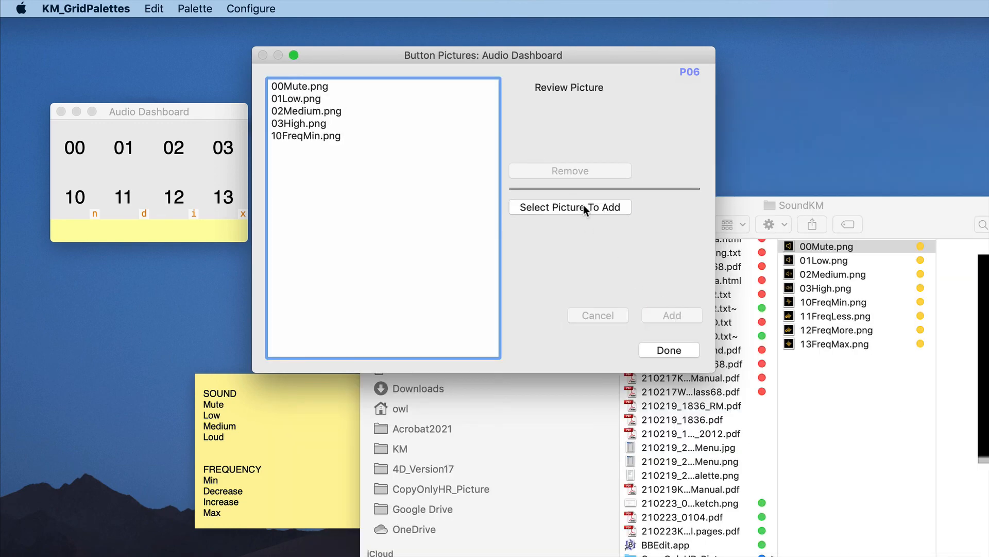
click(581, 208)
double_click(580, 208)
click(672, 315)
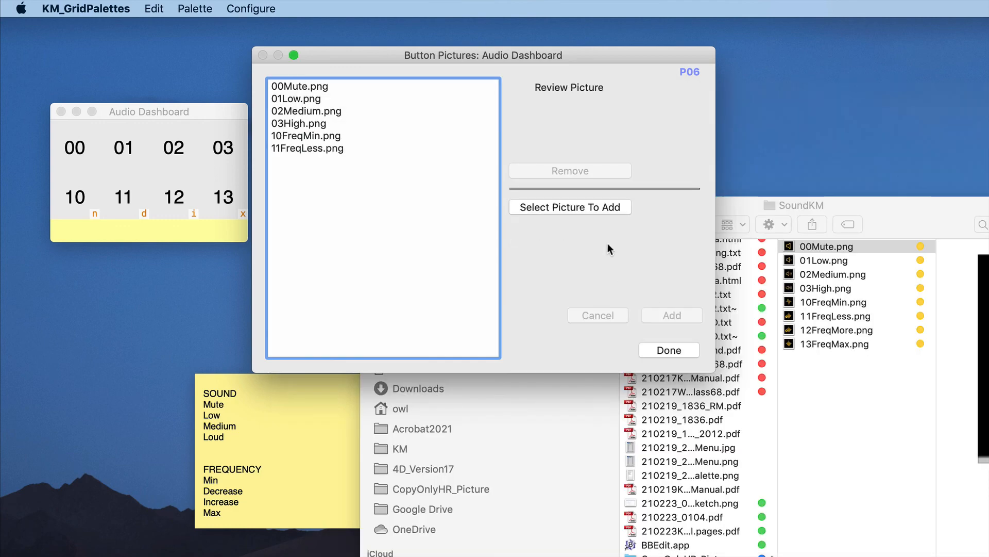
Step: Add the frequency pictures 12FreqMore.png and 13FreqMax.png, and finish the button picture configuration
click(576, 207)
double_click(573, 221)
click(671, 314)
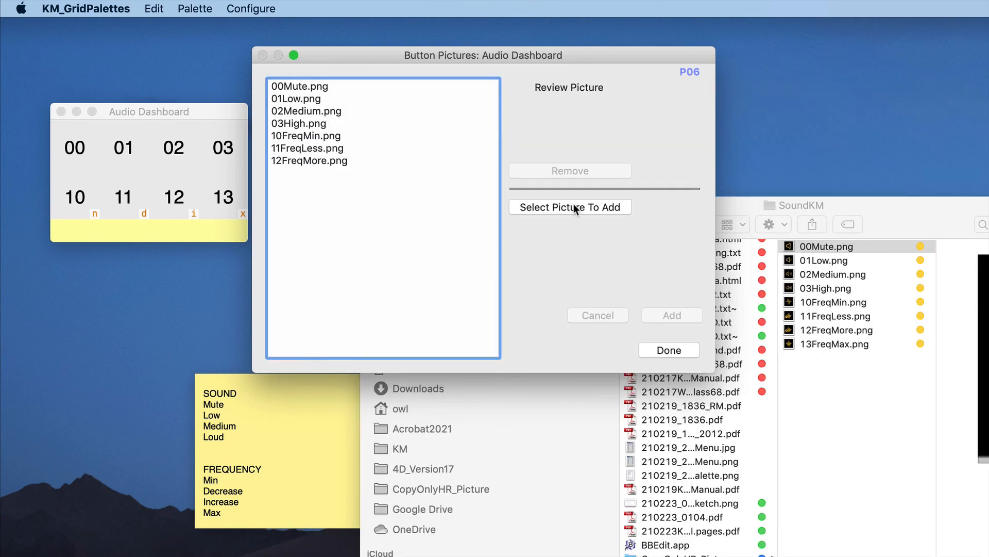
click(576, 209)
double_click(576, 234)
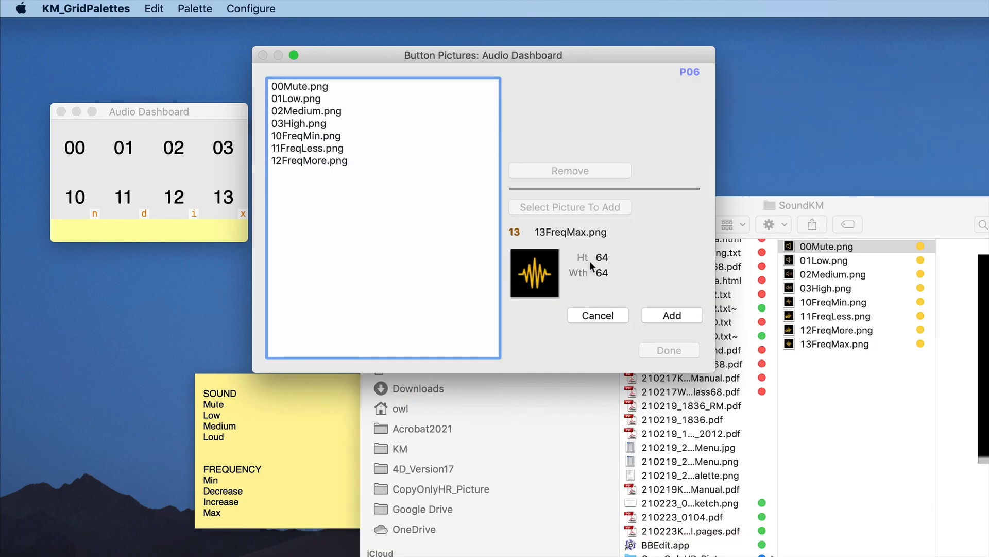
click(667, 314)
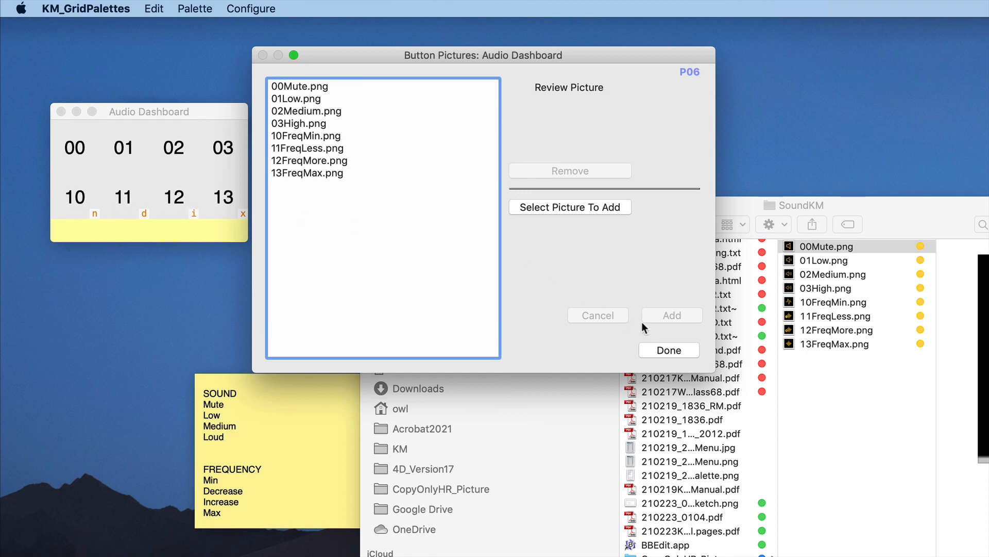
click(669, 350)
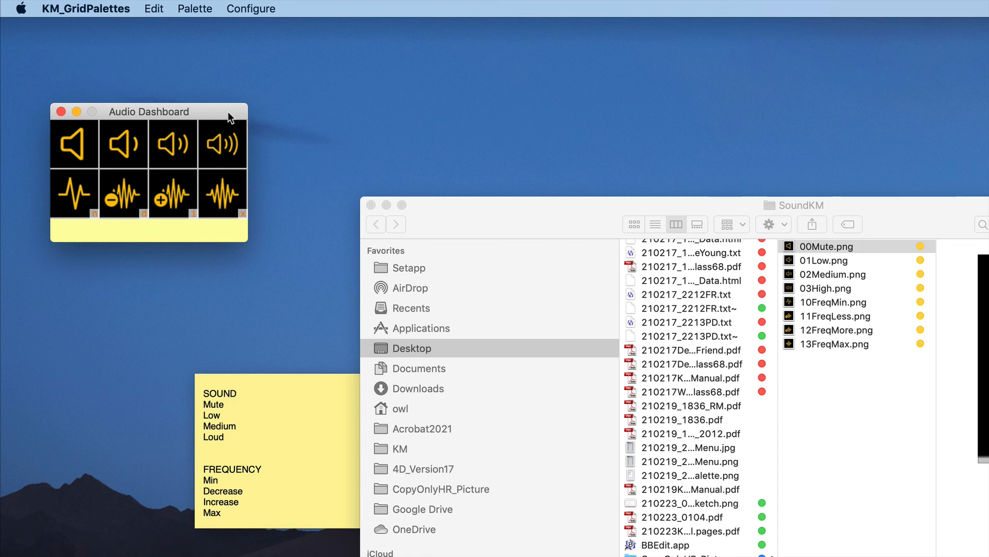
drag(227, 111, 309, 90)
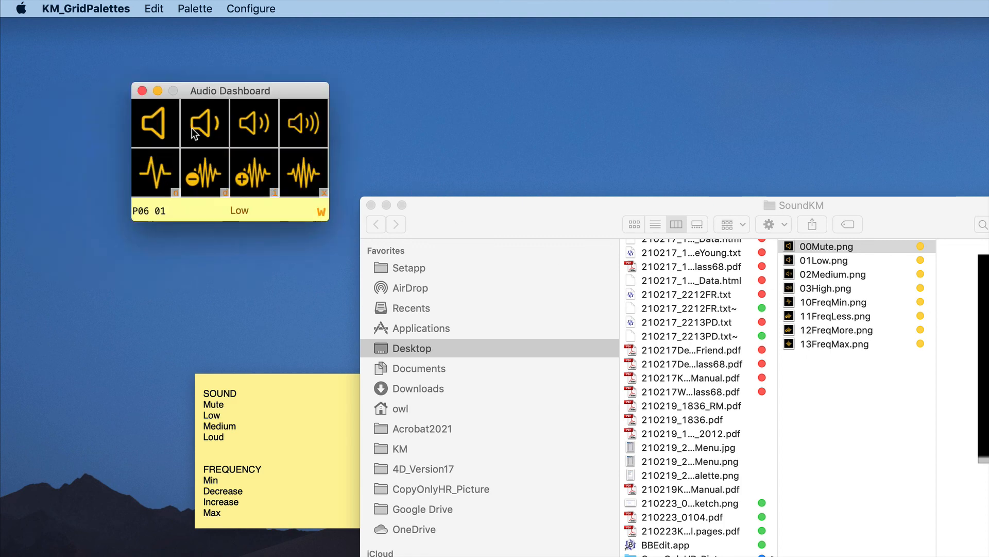